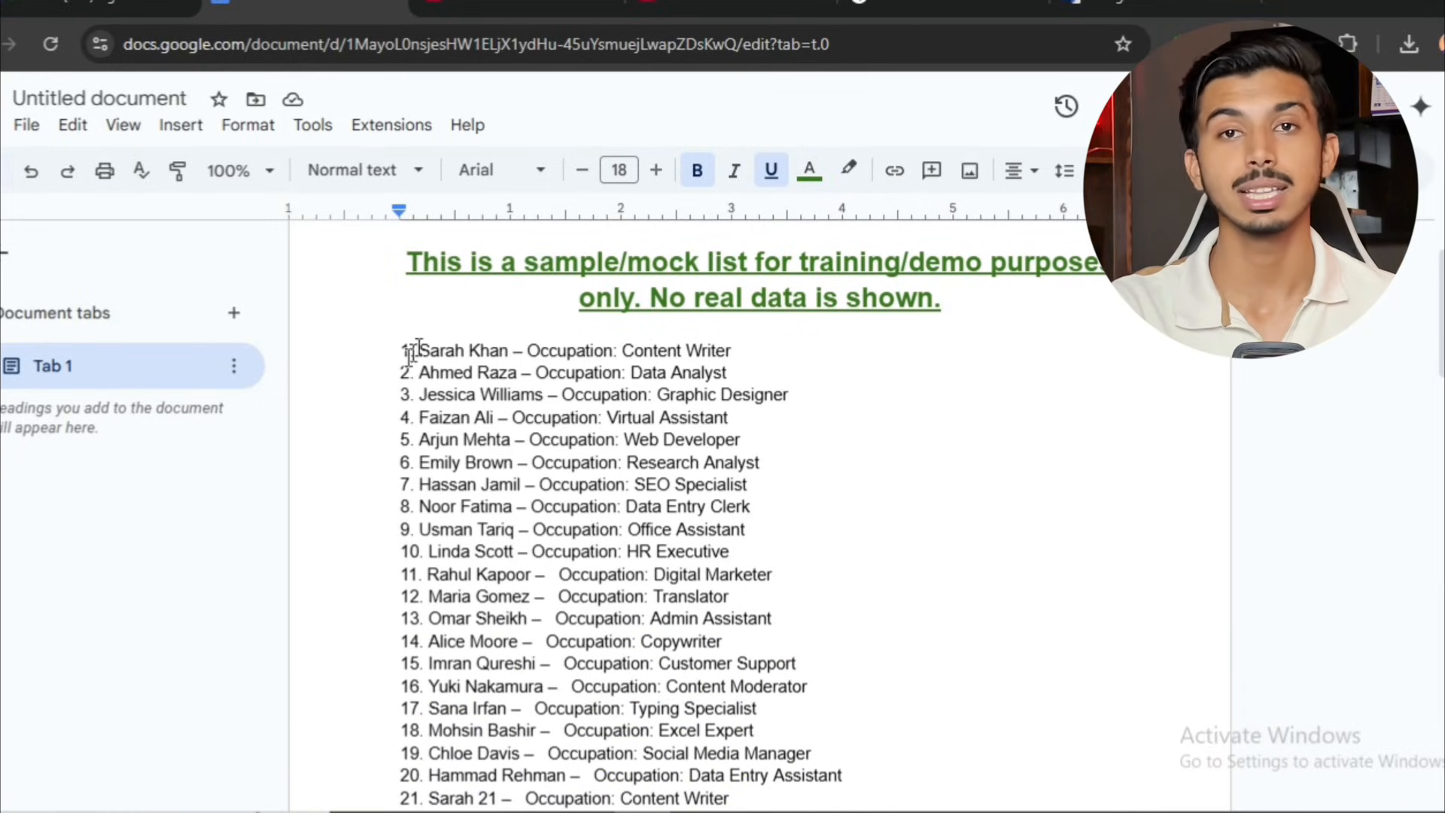
Examine the names and occupations in the document's sample list, from the first entries down to the second page.
left_click_drag(415, 355, 737, 350)
left_click(632, 348)
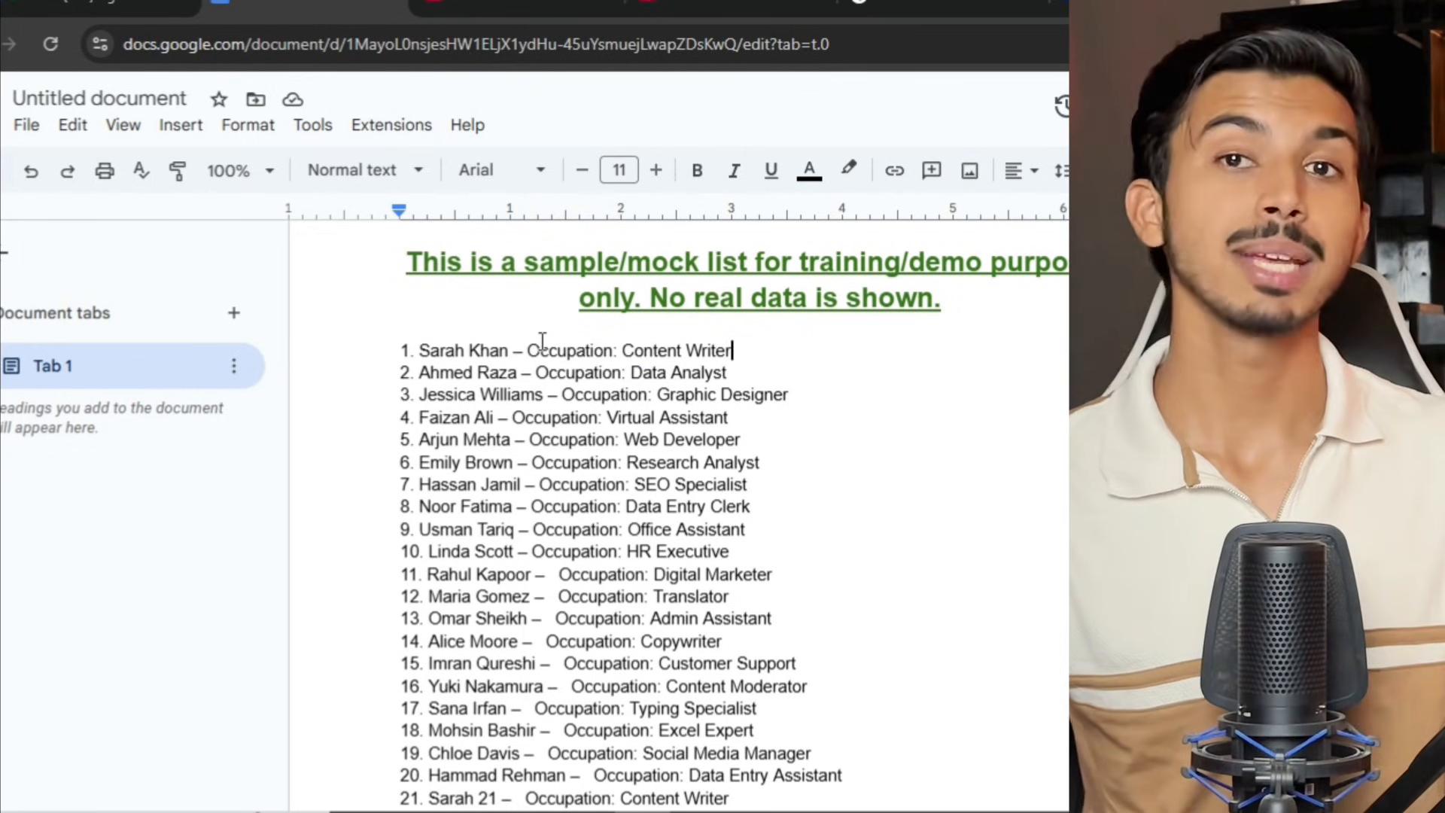
left_click_drag(421, 376, 518, 375)
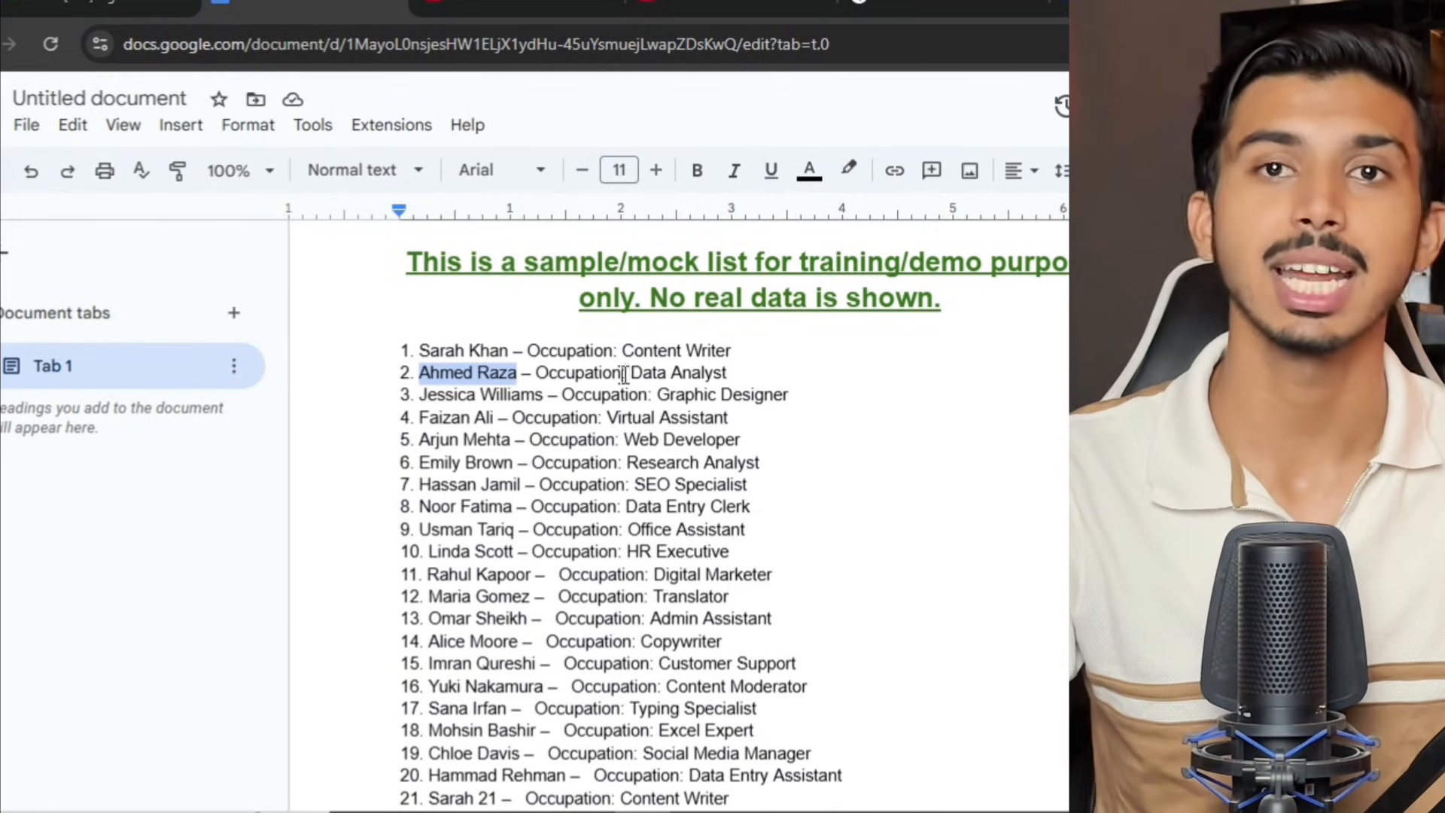
left_click_drag(631, 373, 704, 374)
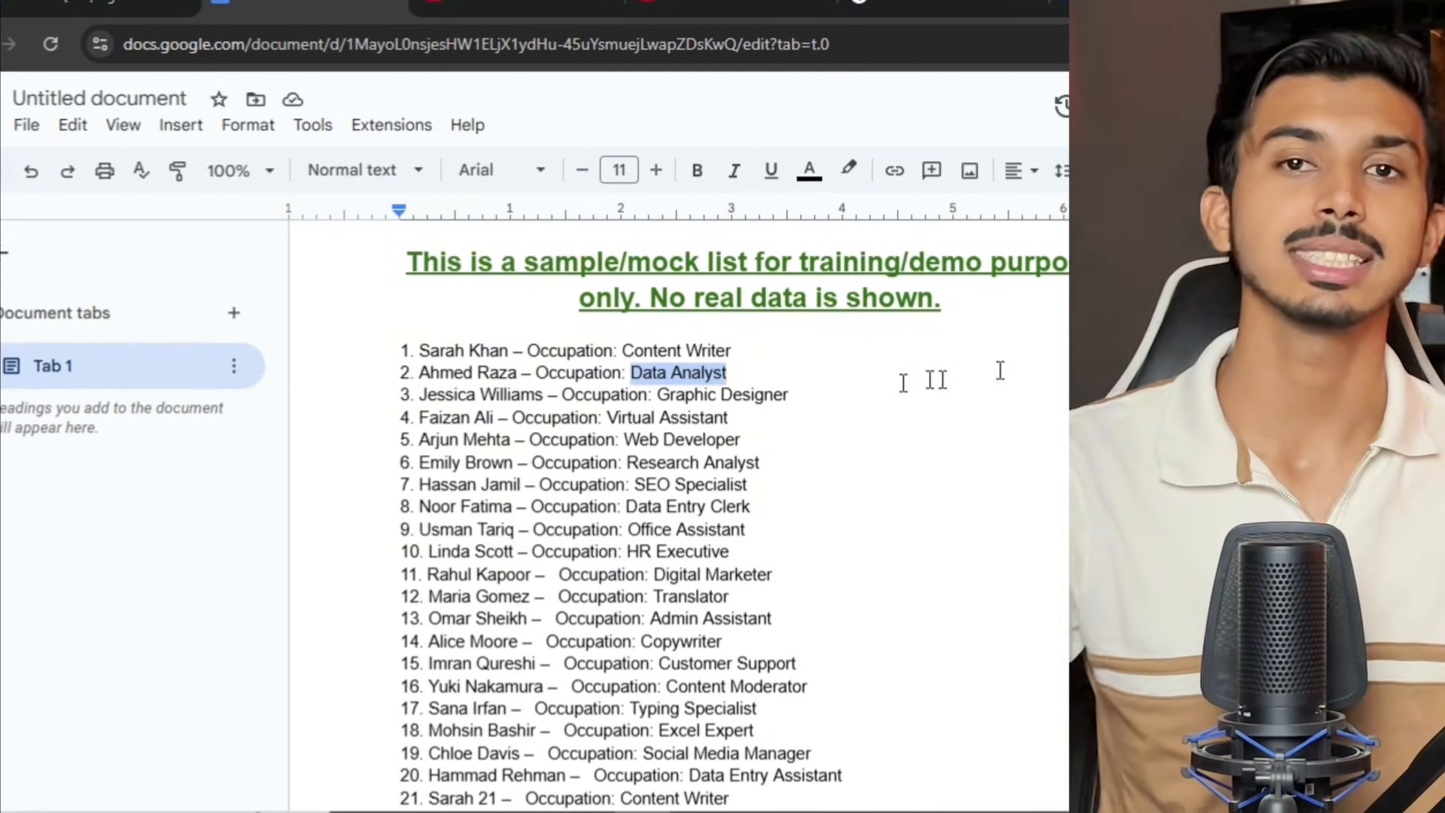
scroll(768, 423, "down", 9)
scroll(768, 427, "down", 14)
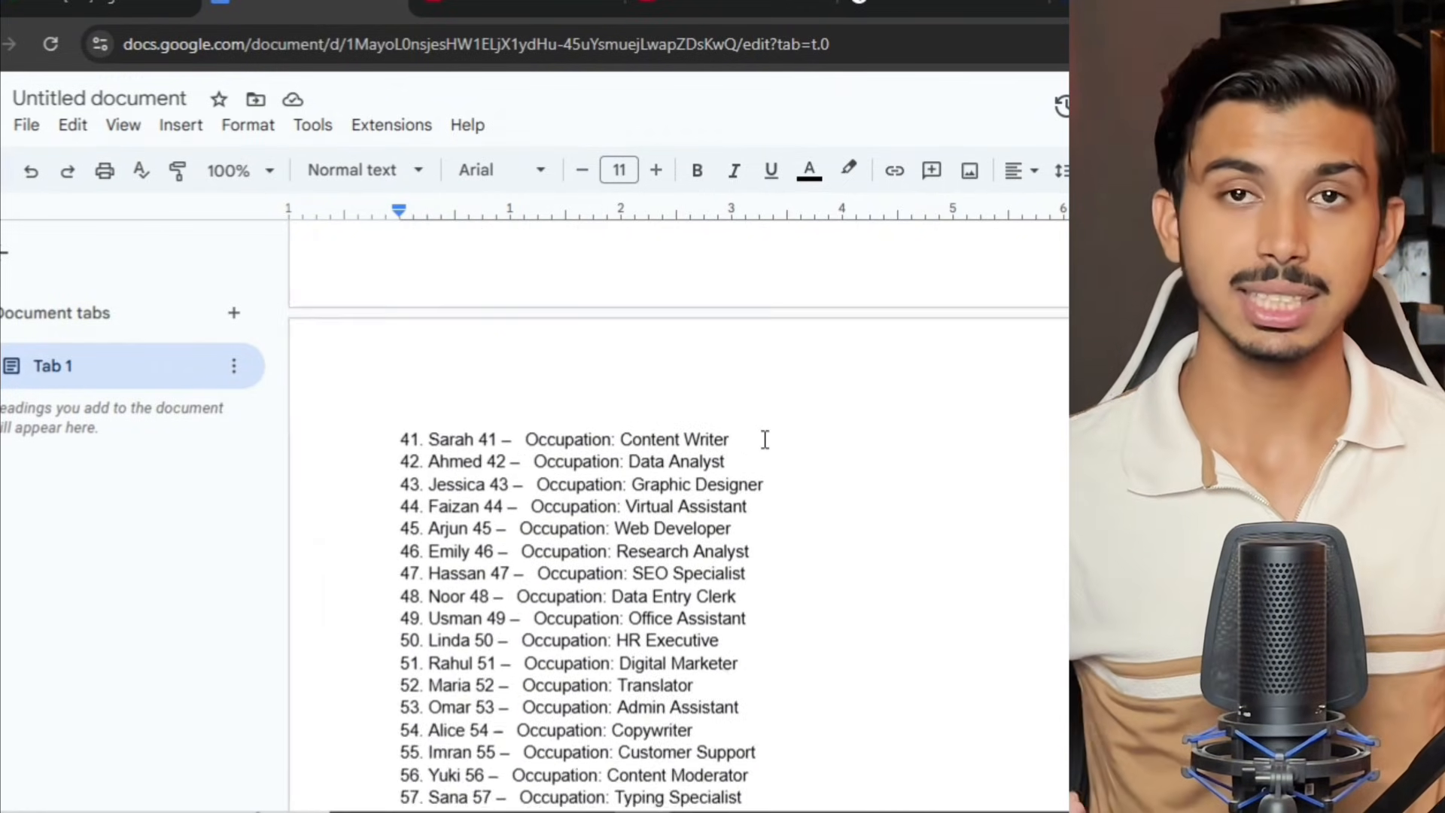
scroll(715, 584, "up", 8)
scroll(727, 587, "up", 15)
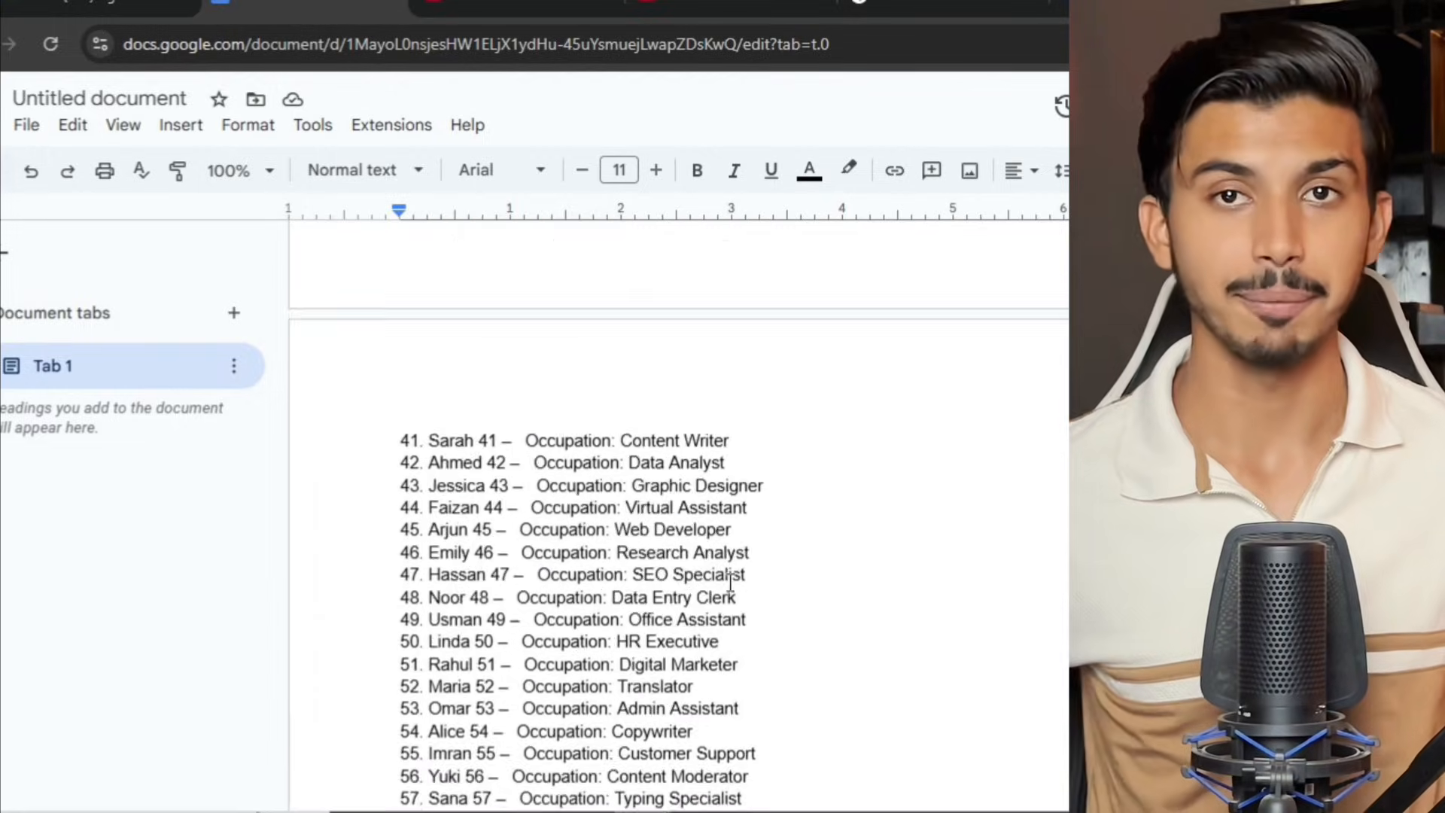
scroll(783, 565, "down", 4)
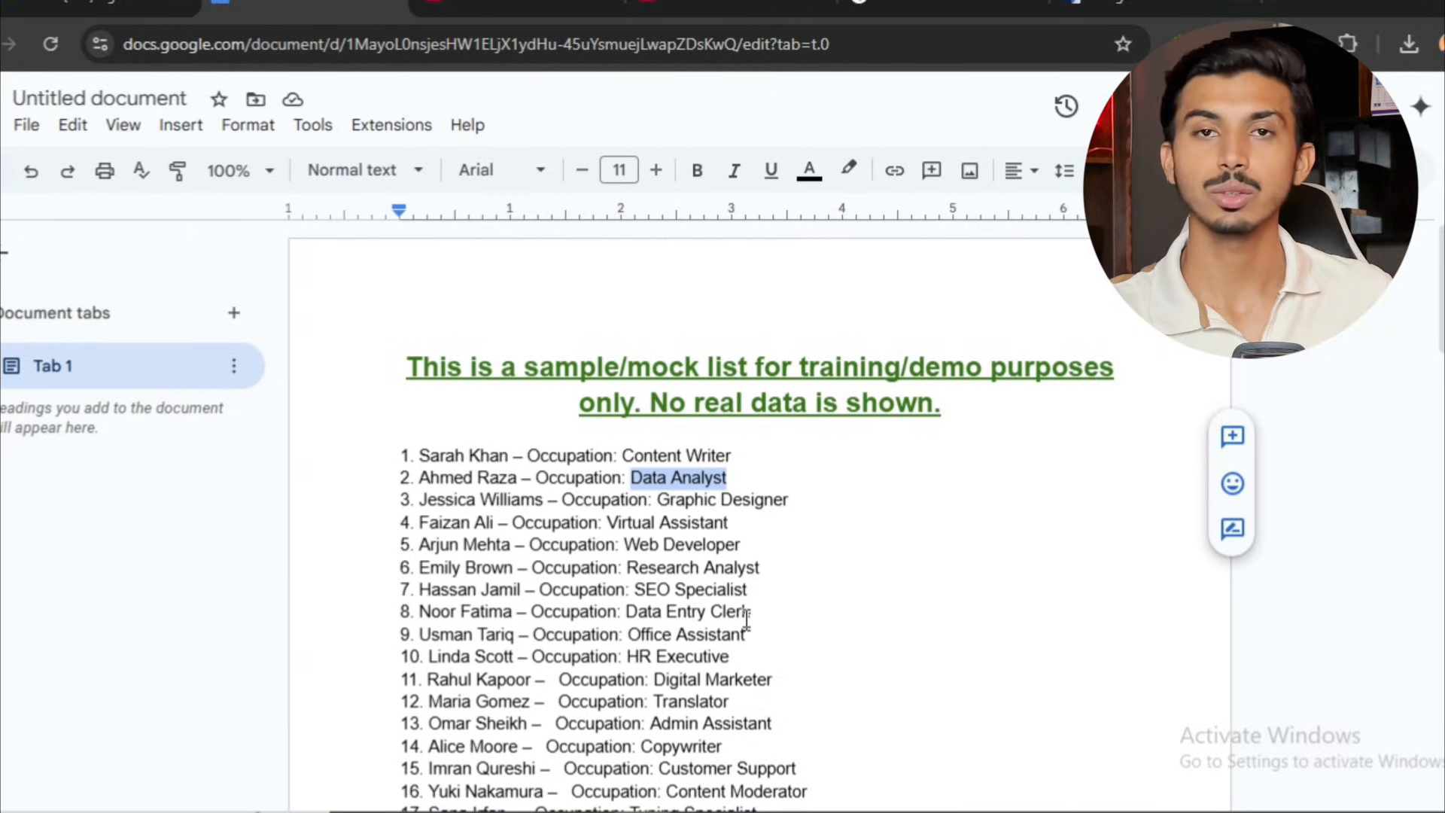
scroll(746, 619, "down", 1)
scroll(746, 616, "down", 8)
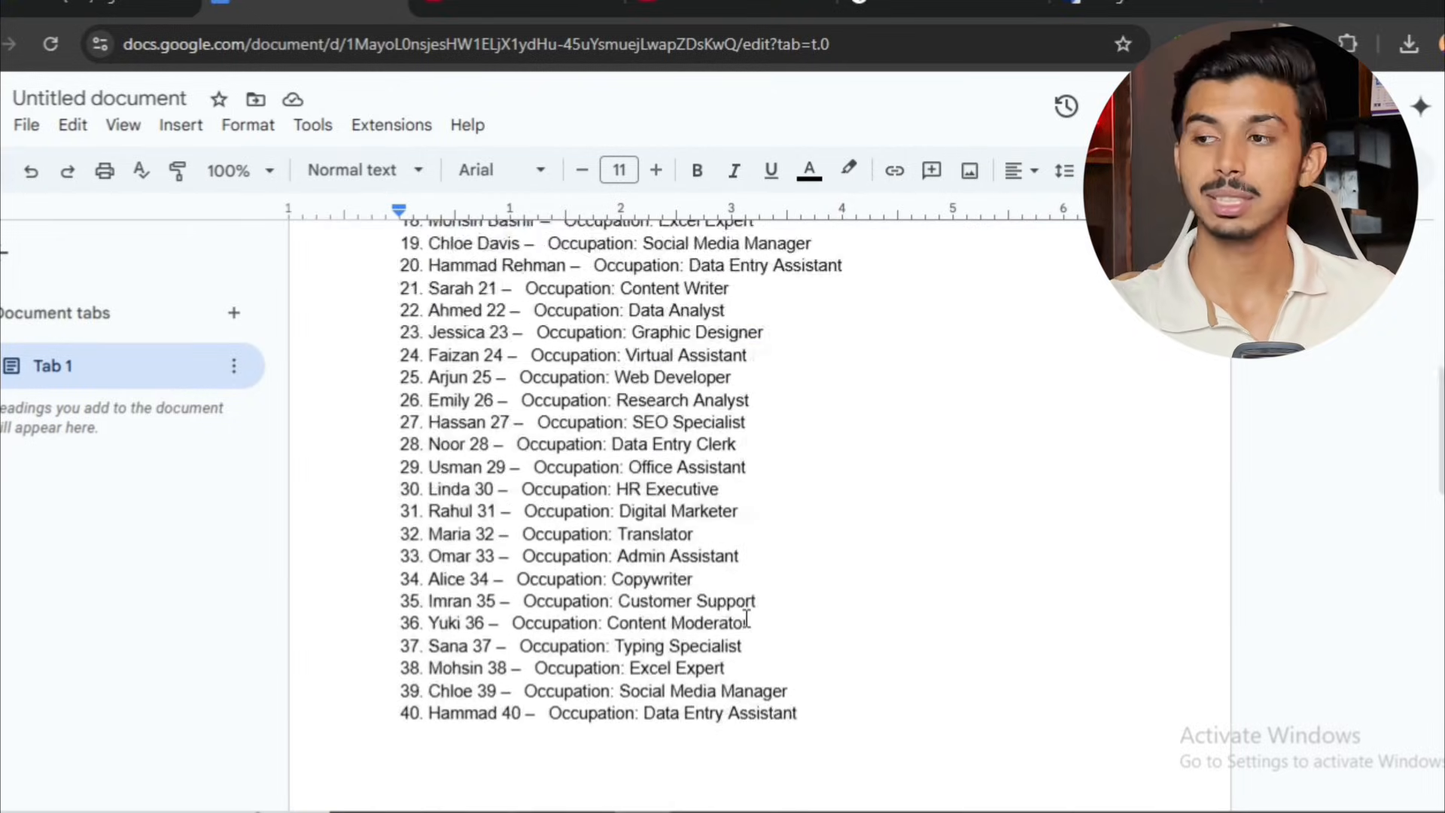
scroll(828, 496, "up", 9)
Search the web for "Google sheets" and open a new blank spreadsheet in Google Sheets.
key("ctrl+t")
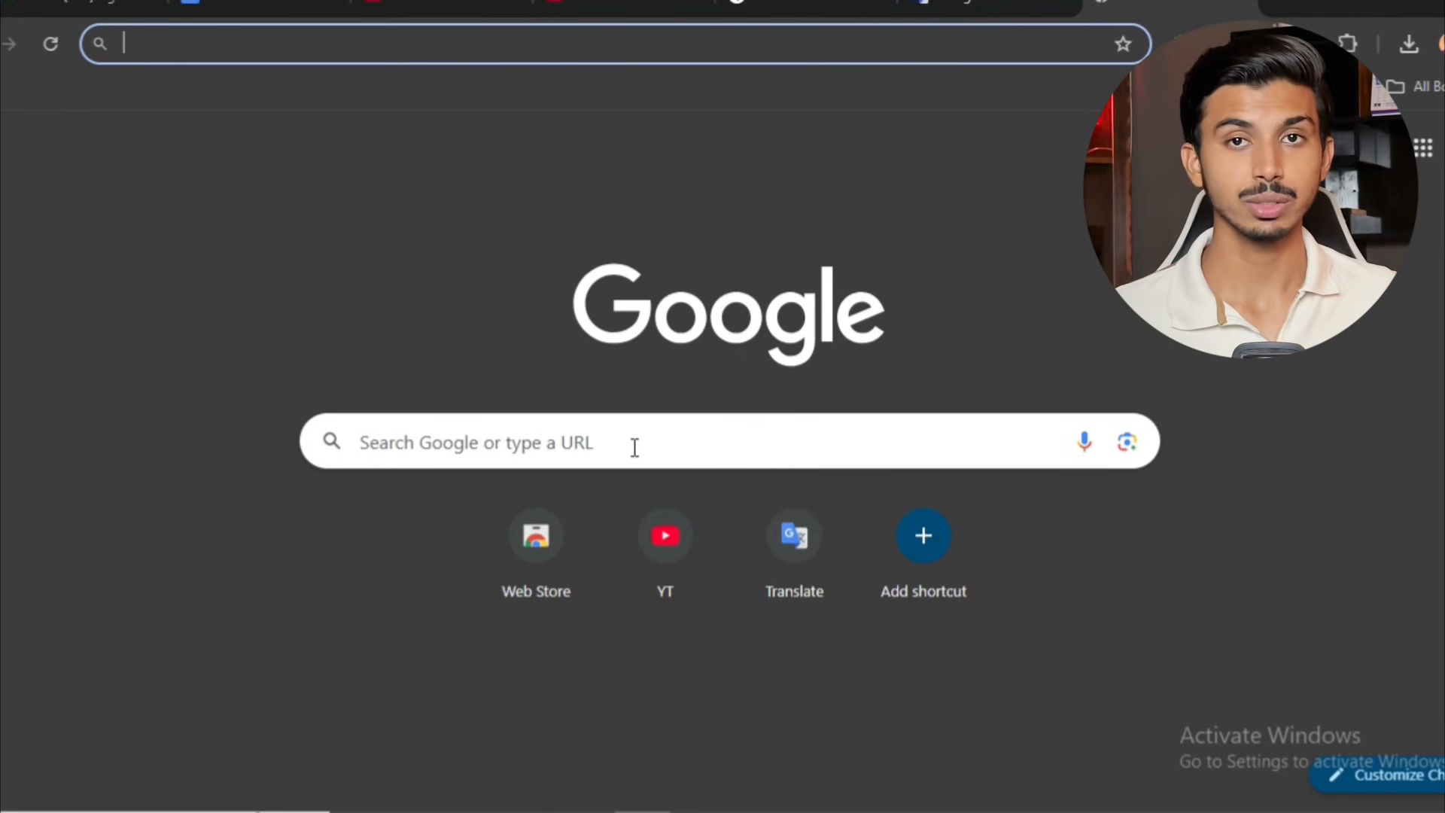
left_click(634, 447)
type("Googl")
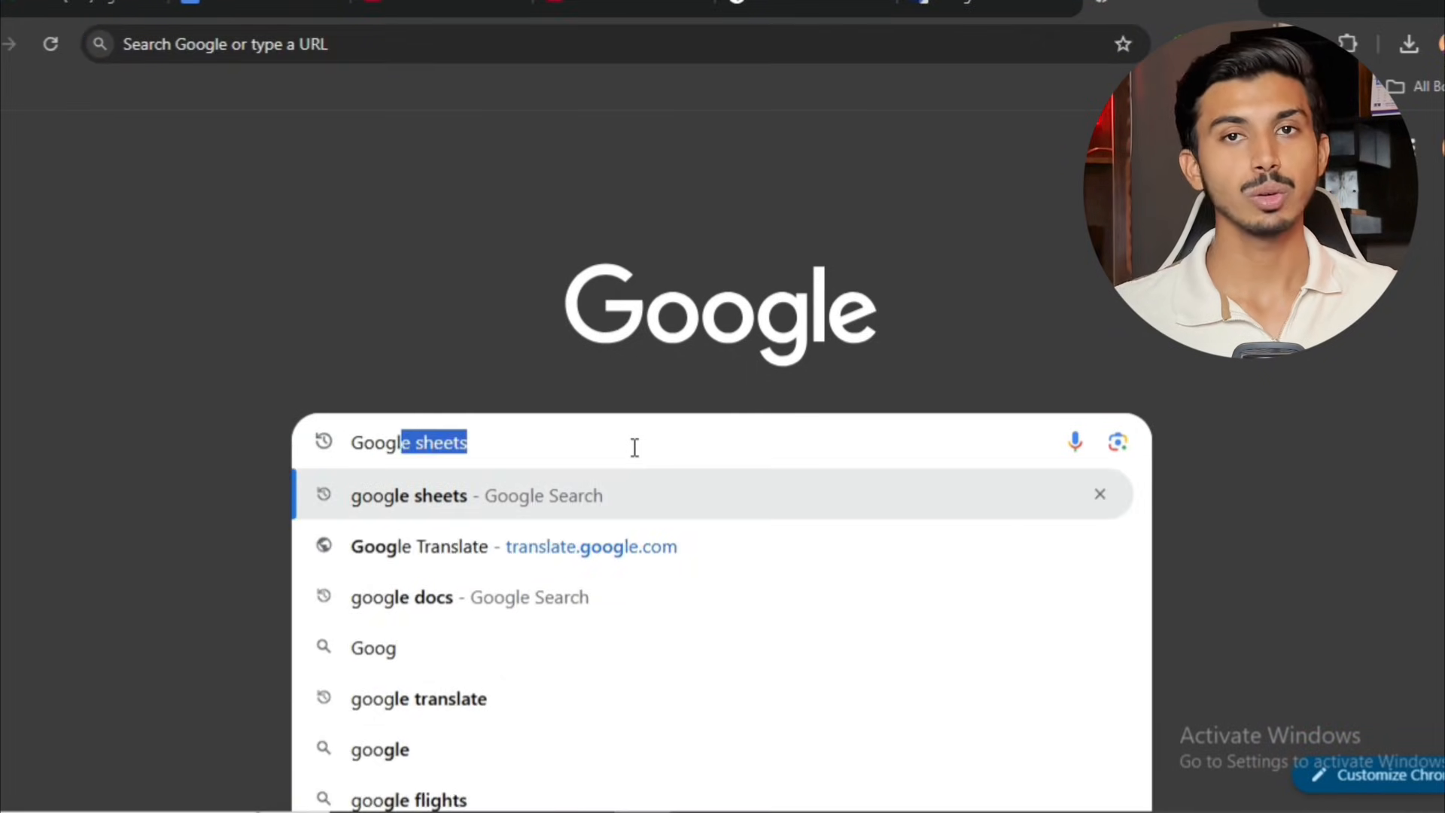
type("e sheets")
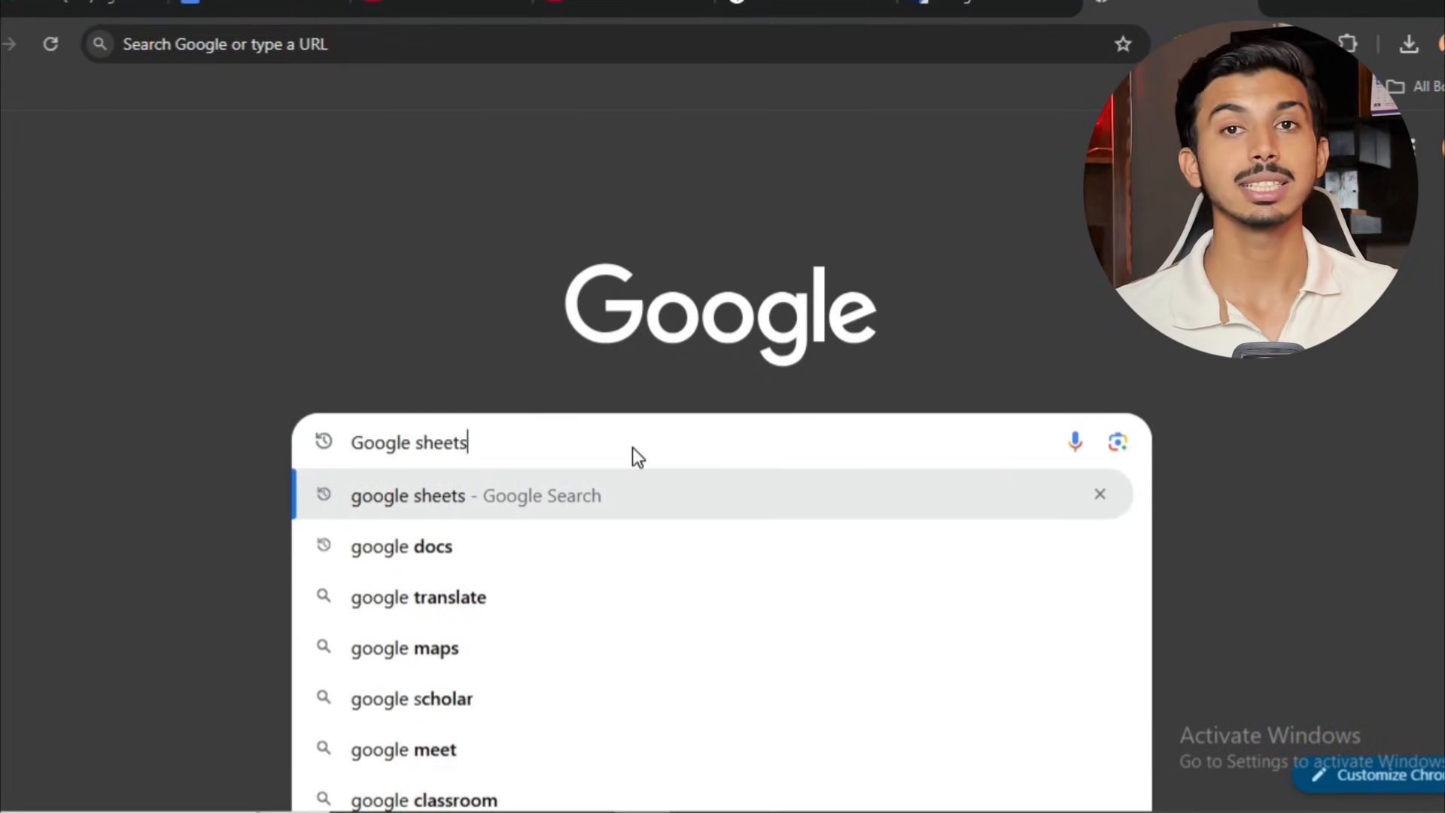
key("Return")
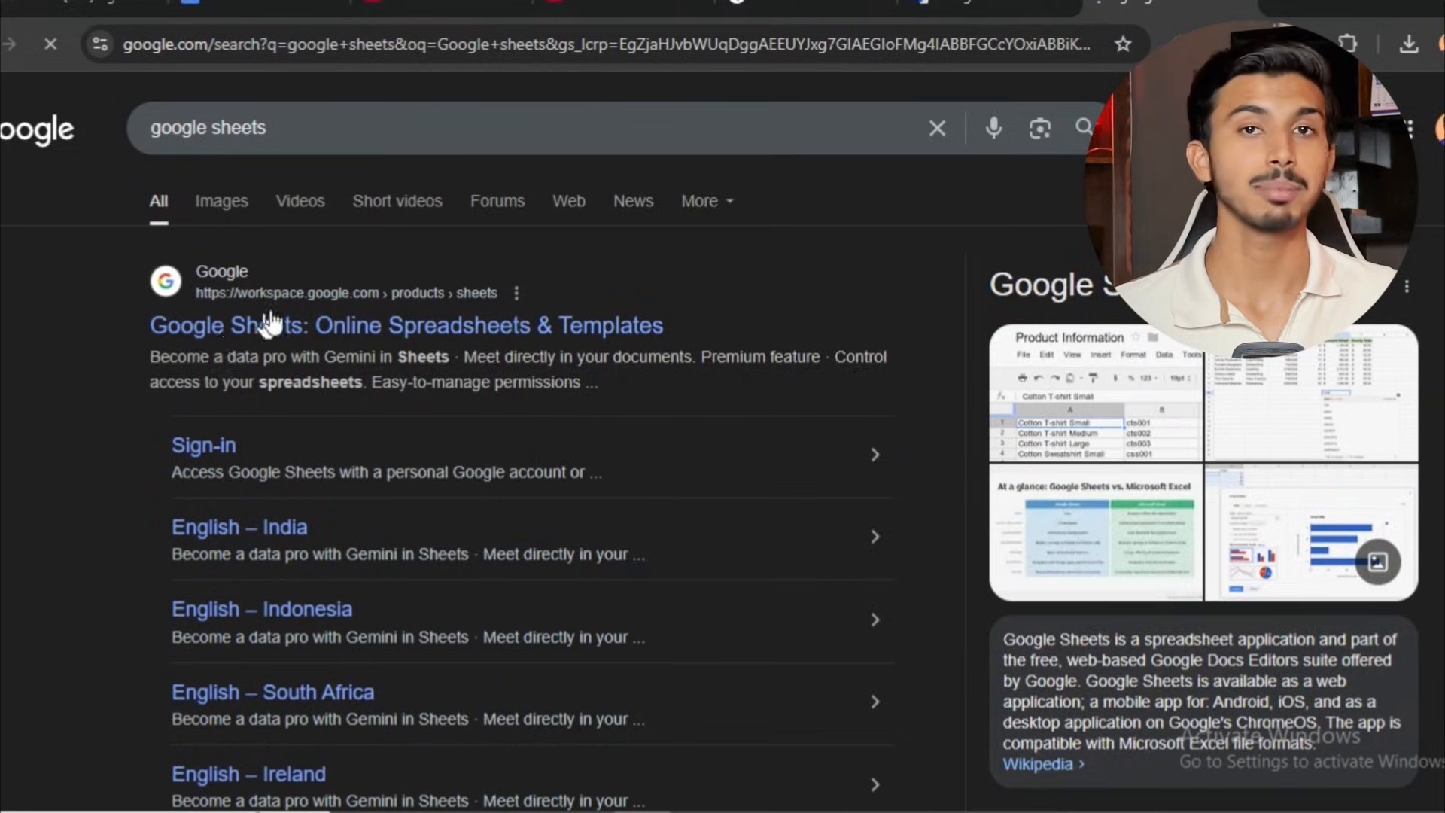
scroll(271, 324, "down", 7)
left_click(326, 271)
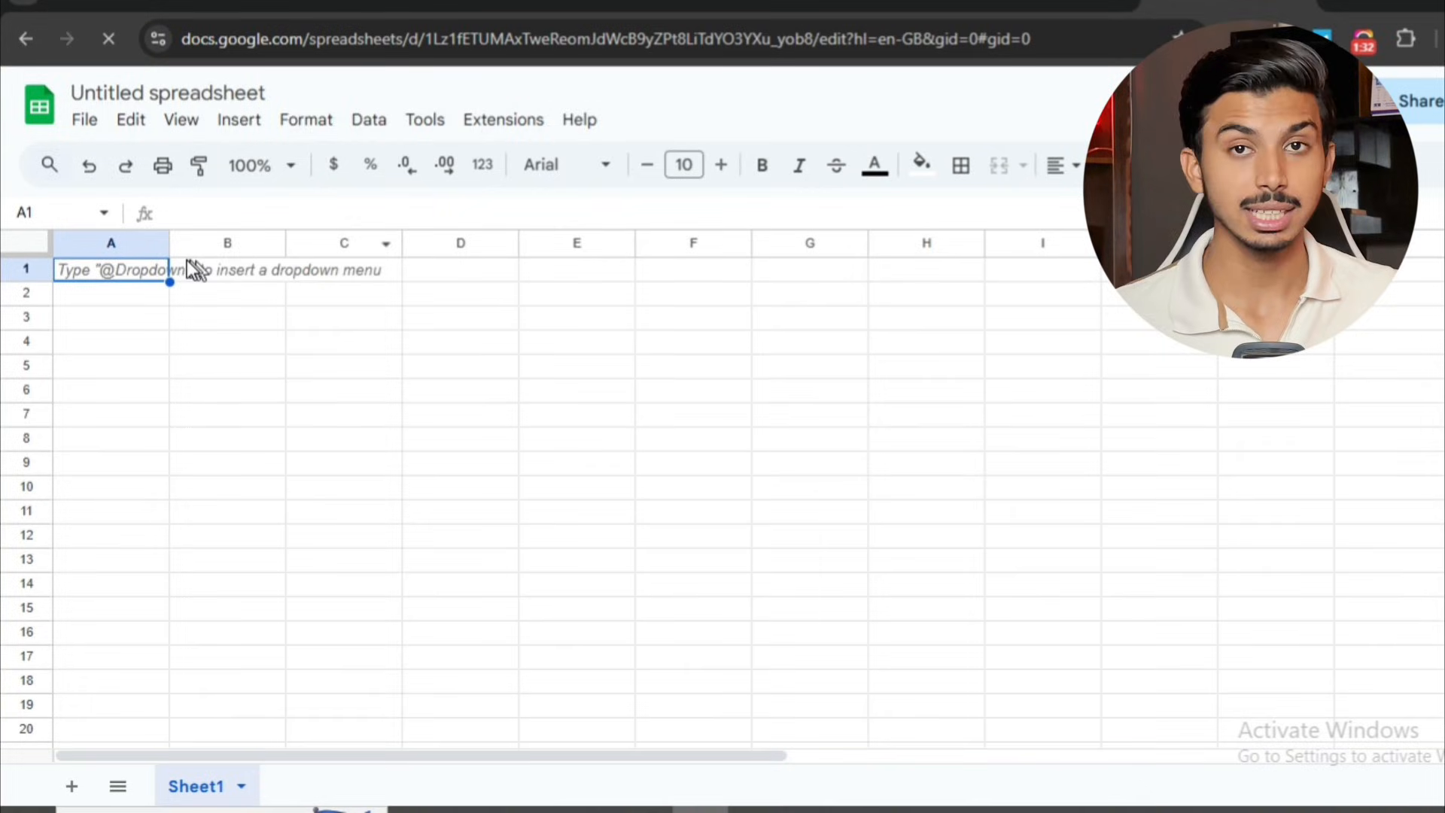
Widen column A and enter the headers Name, Email, Phone, Country and Coccupation in A1 to E1.
left_click_drag(169, 246, 272, 244)
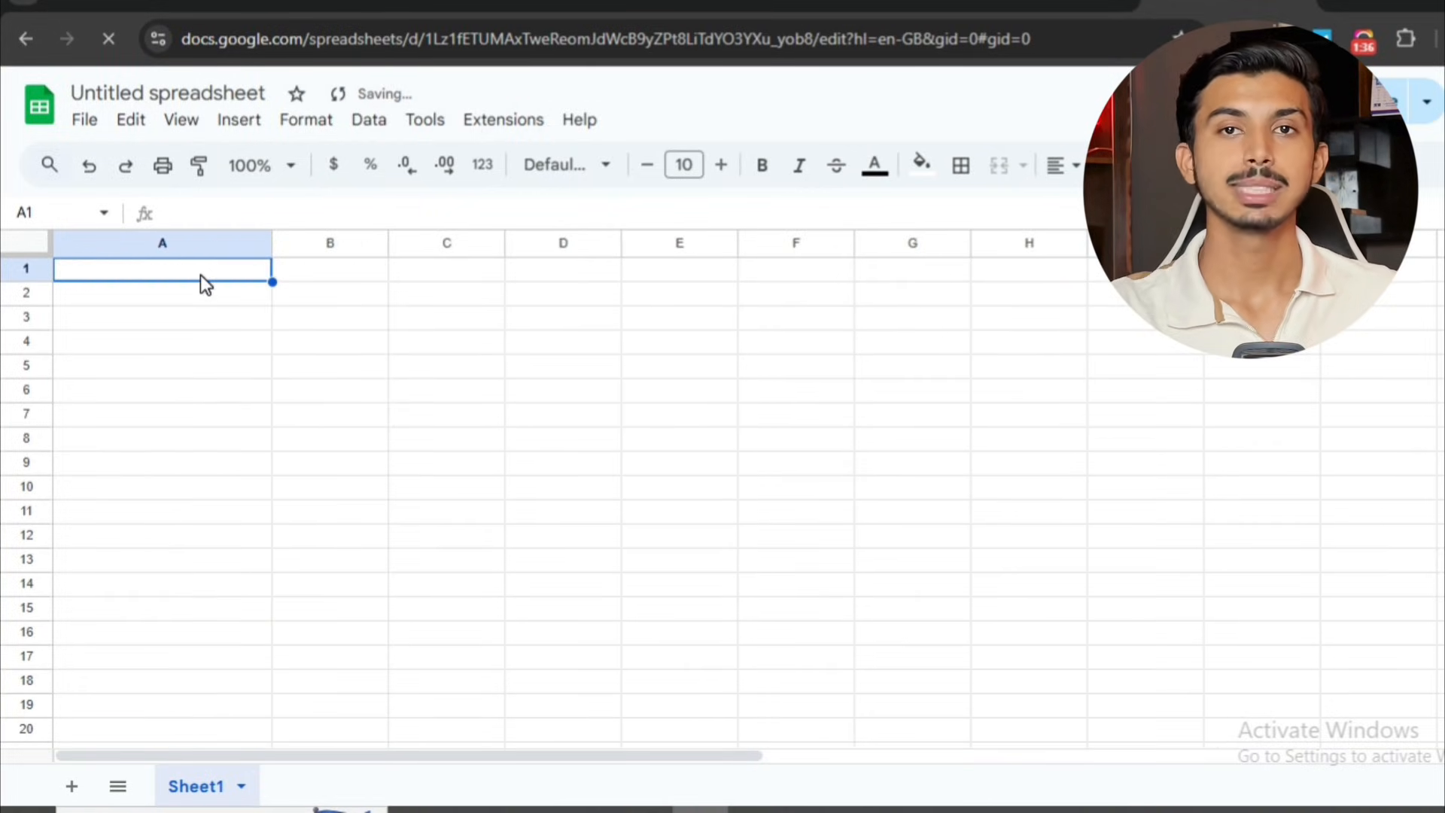
type("Name")
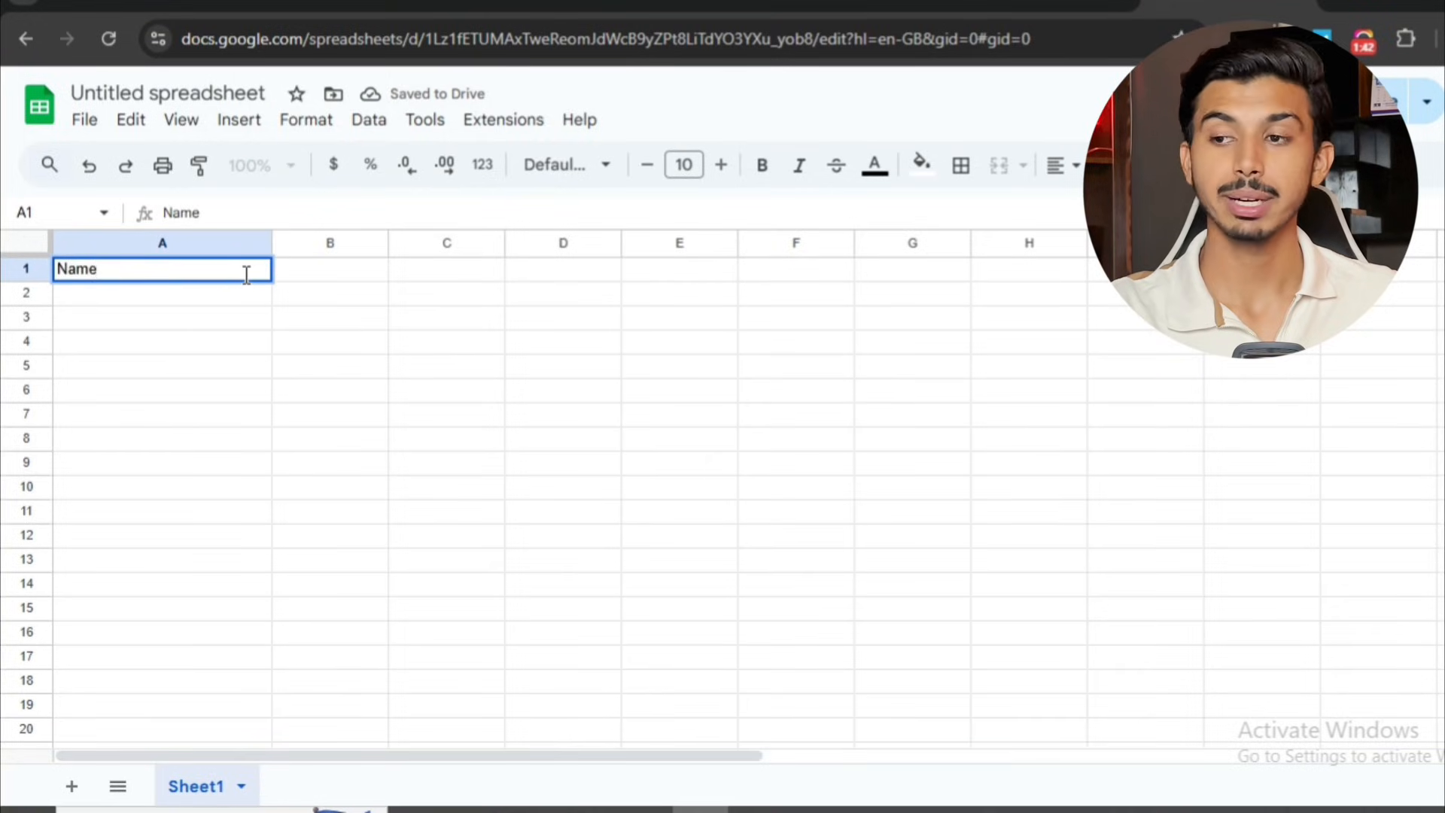
left_click(325, 273)
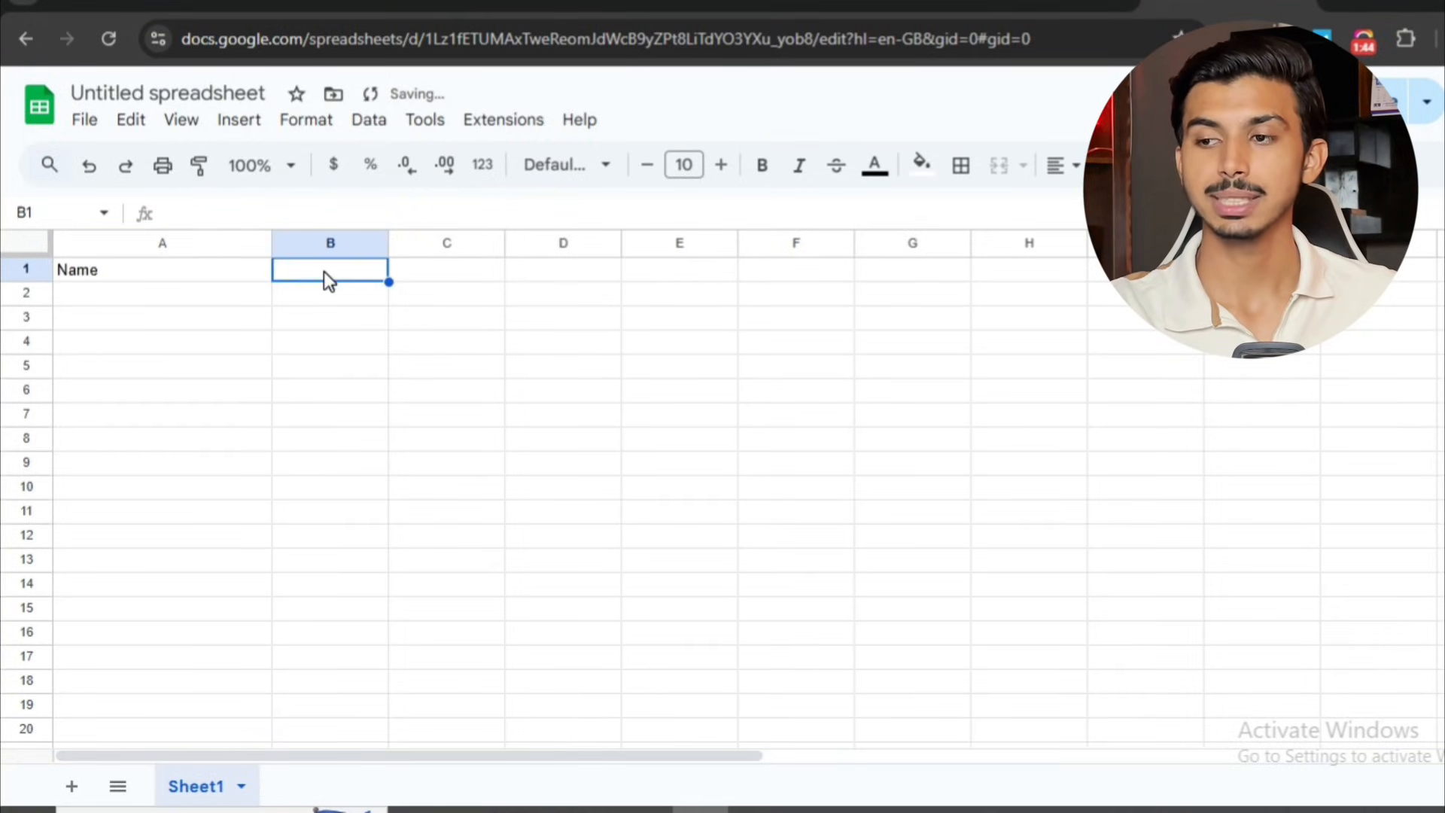
type("Email")
key("Tab")
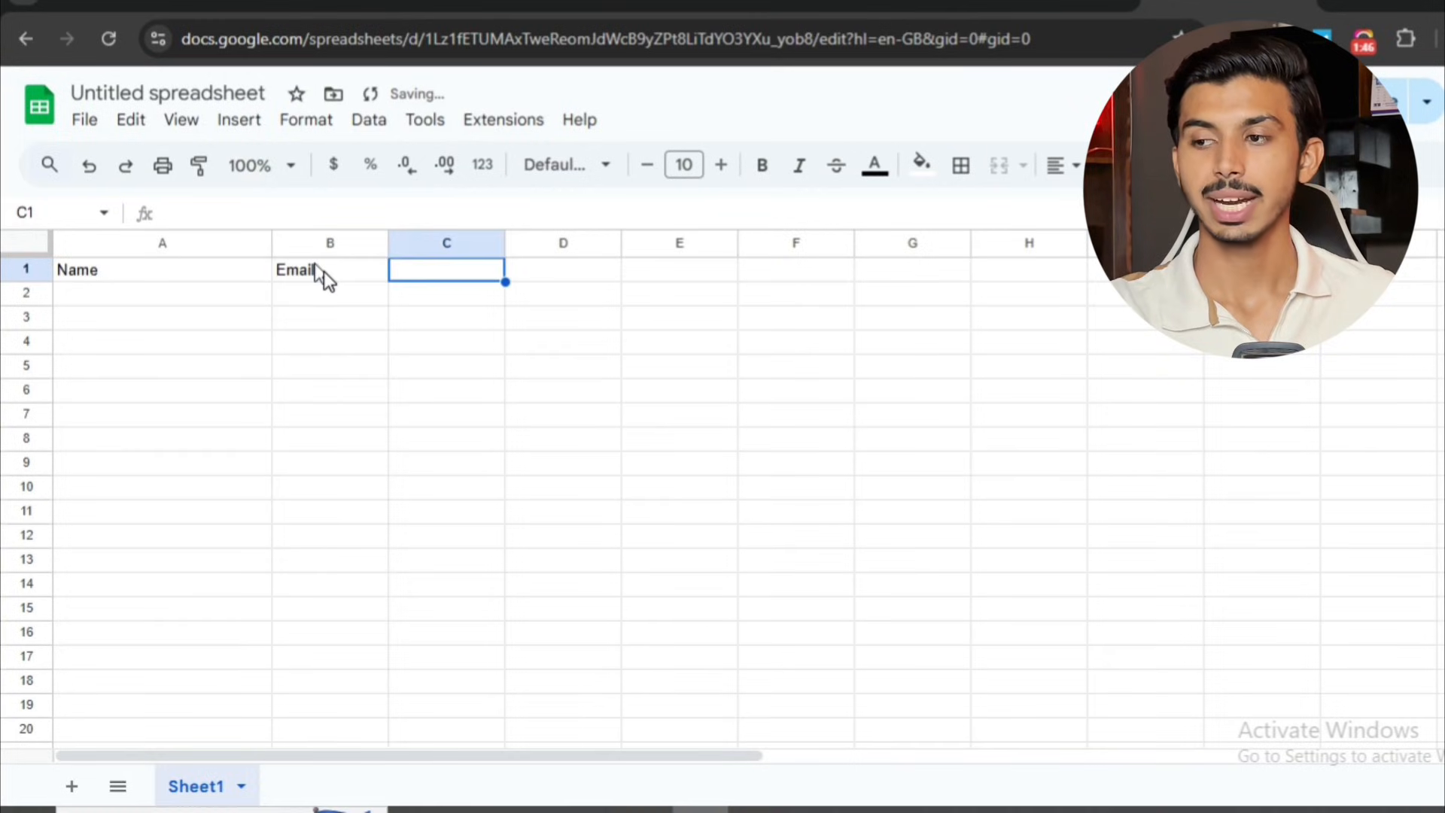
type("Ph")
key("BackSpace")
key("BackSpace")
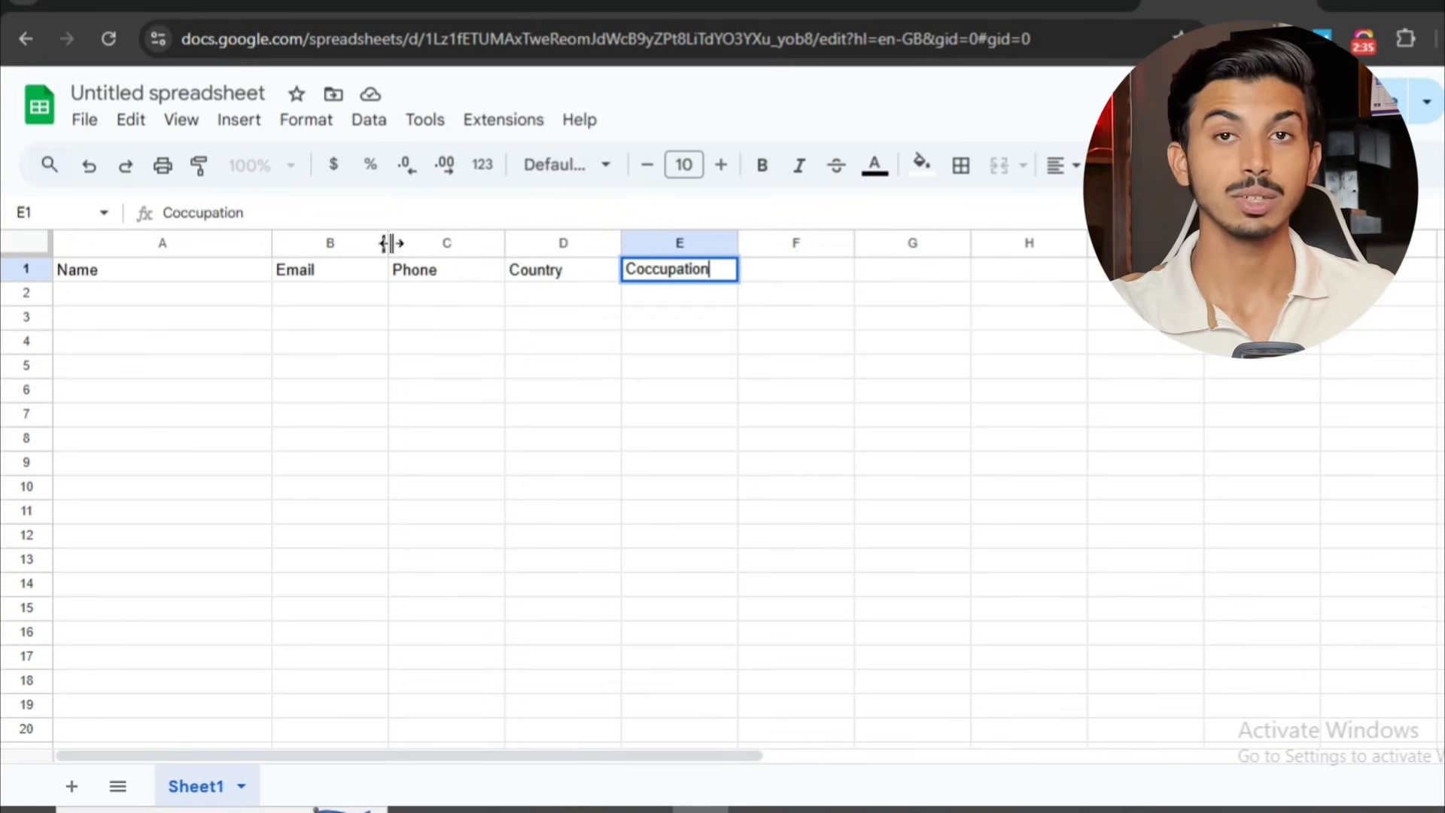
Widen the Email, Country and Coccupation columns and narrow the Name column.
left_click_drag(390, 243, 425, 242)
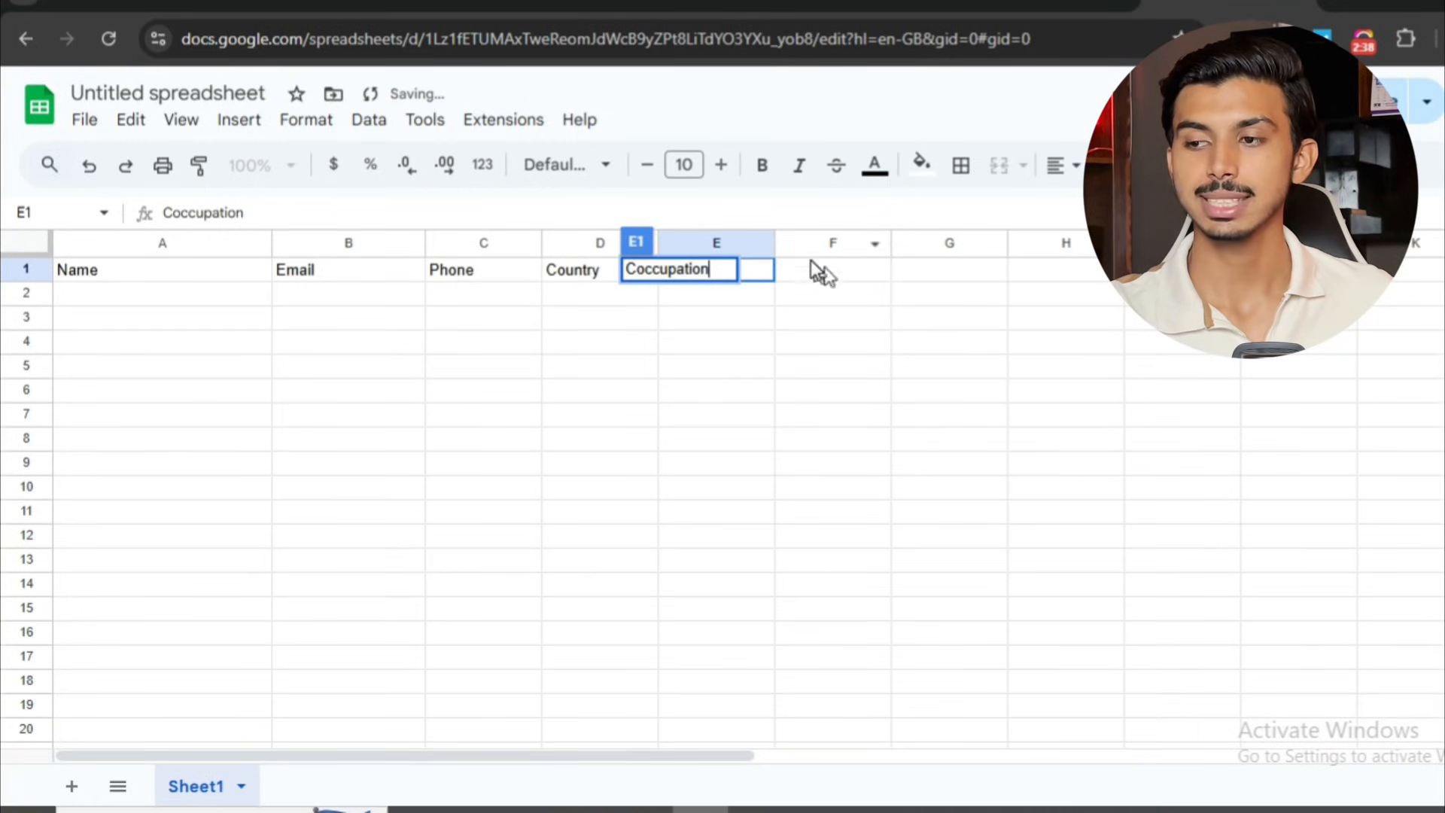
left_click(826, 290)
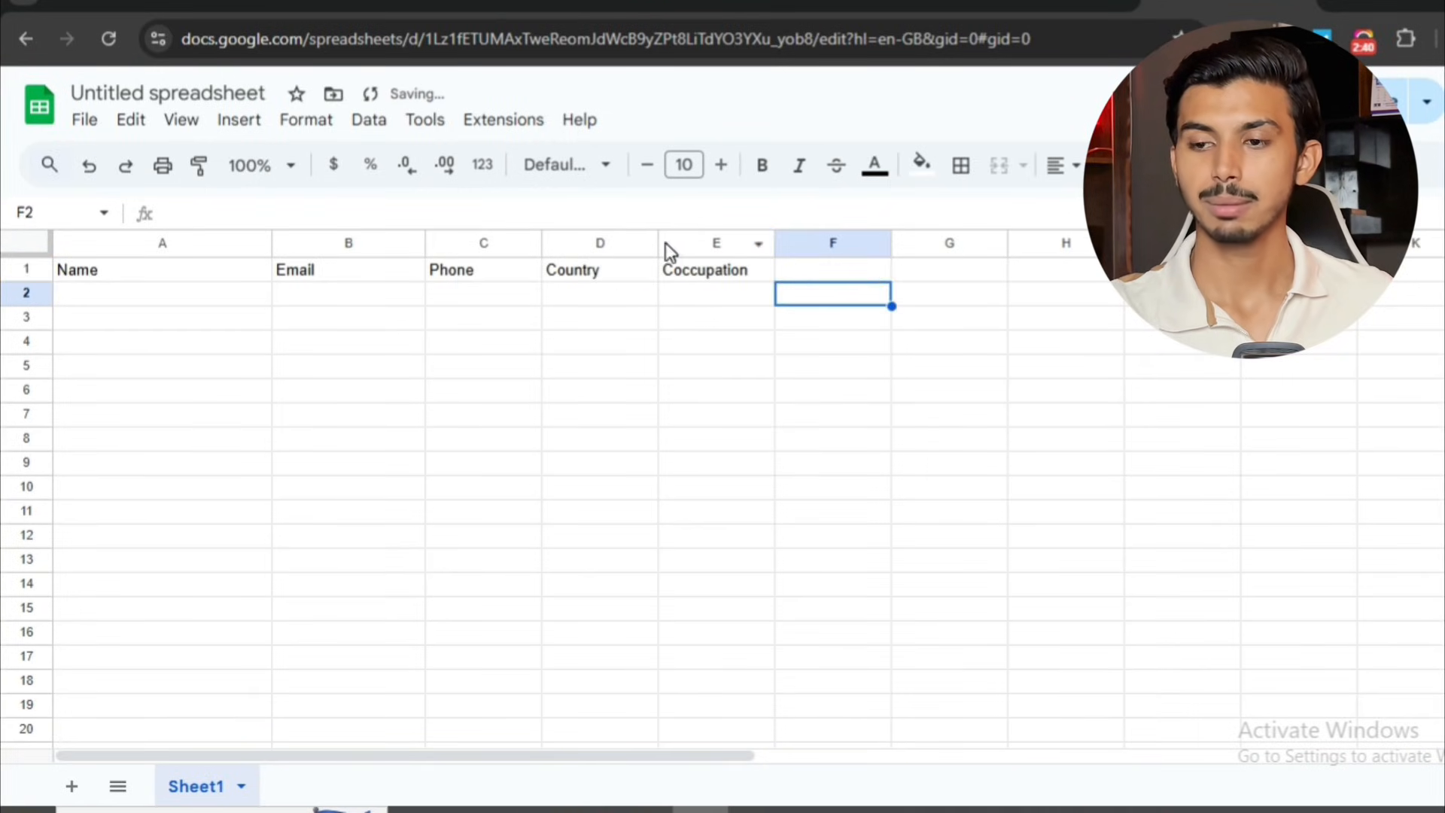
left_click_drag(658, 243, 691, 243)
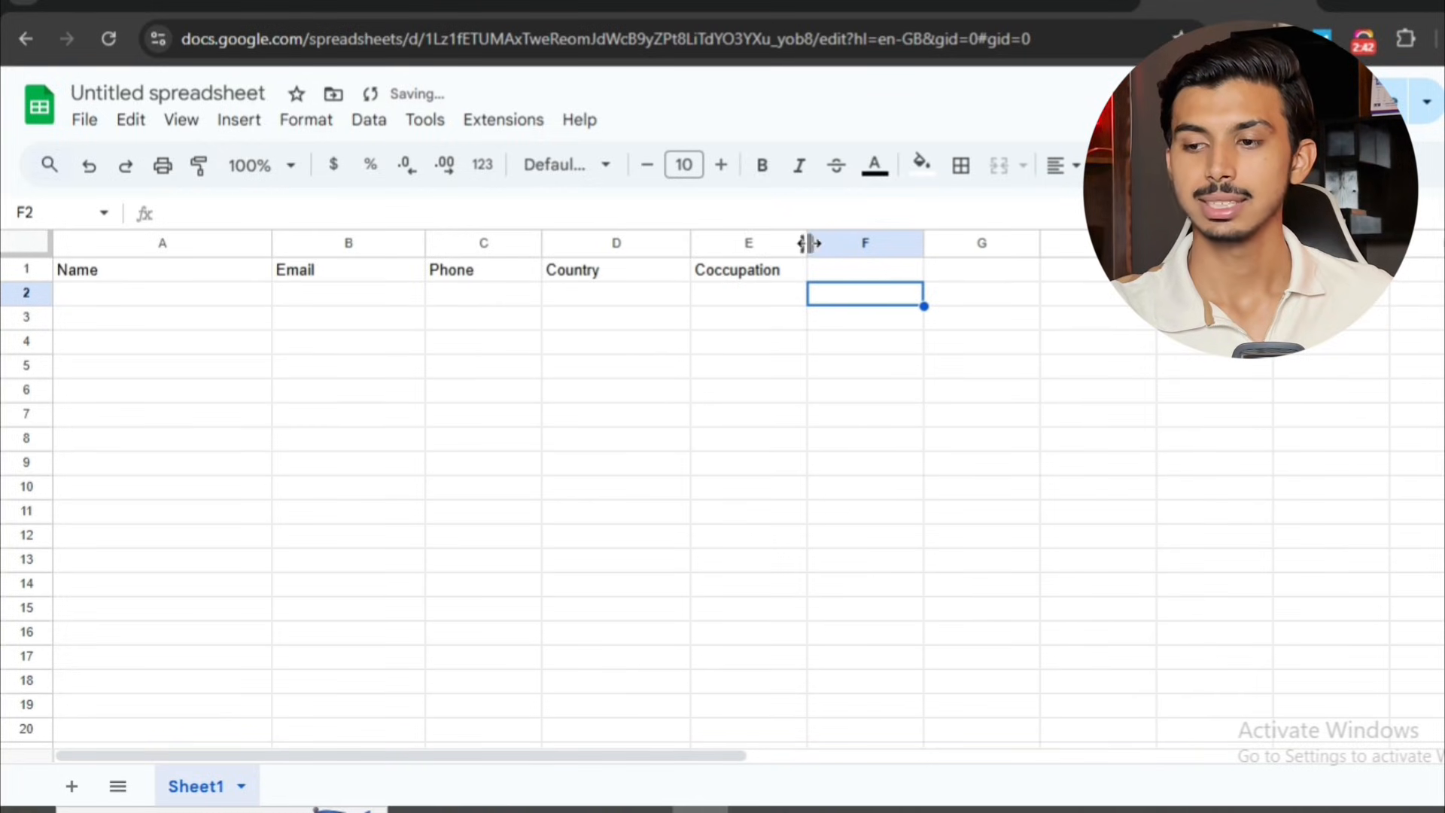
left_click_drag(808, 243, 867, 242)
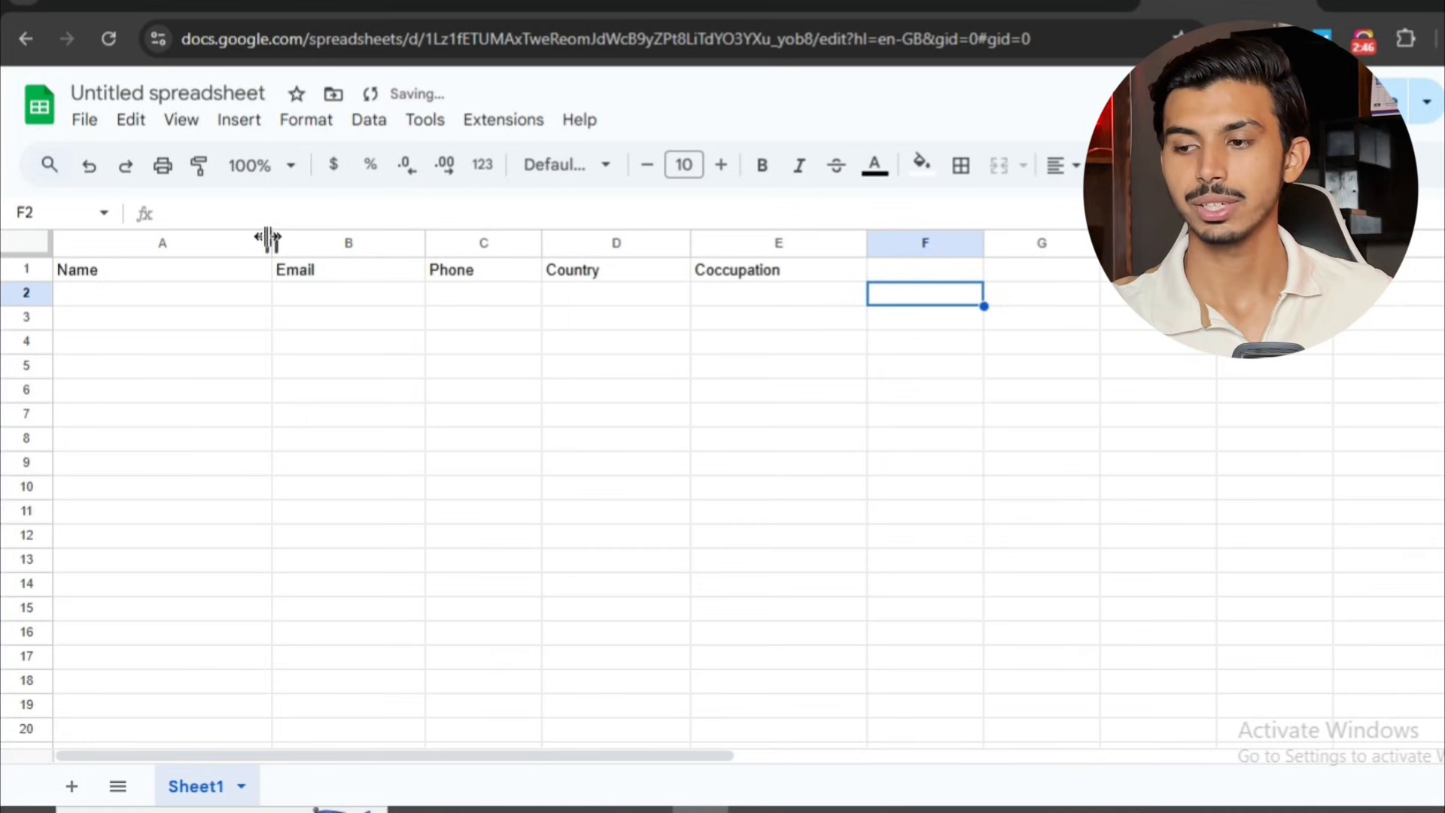
left_click_drag(271, 242, 641, 274)
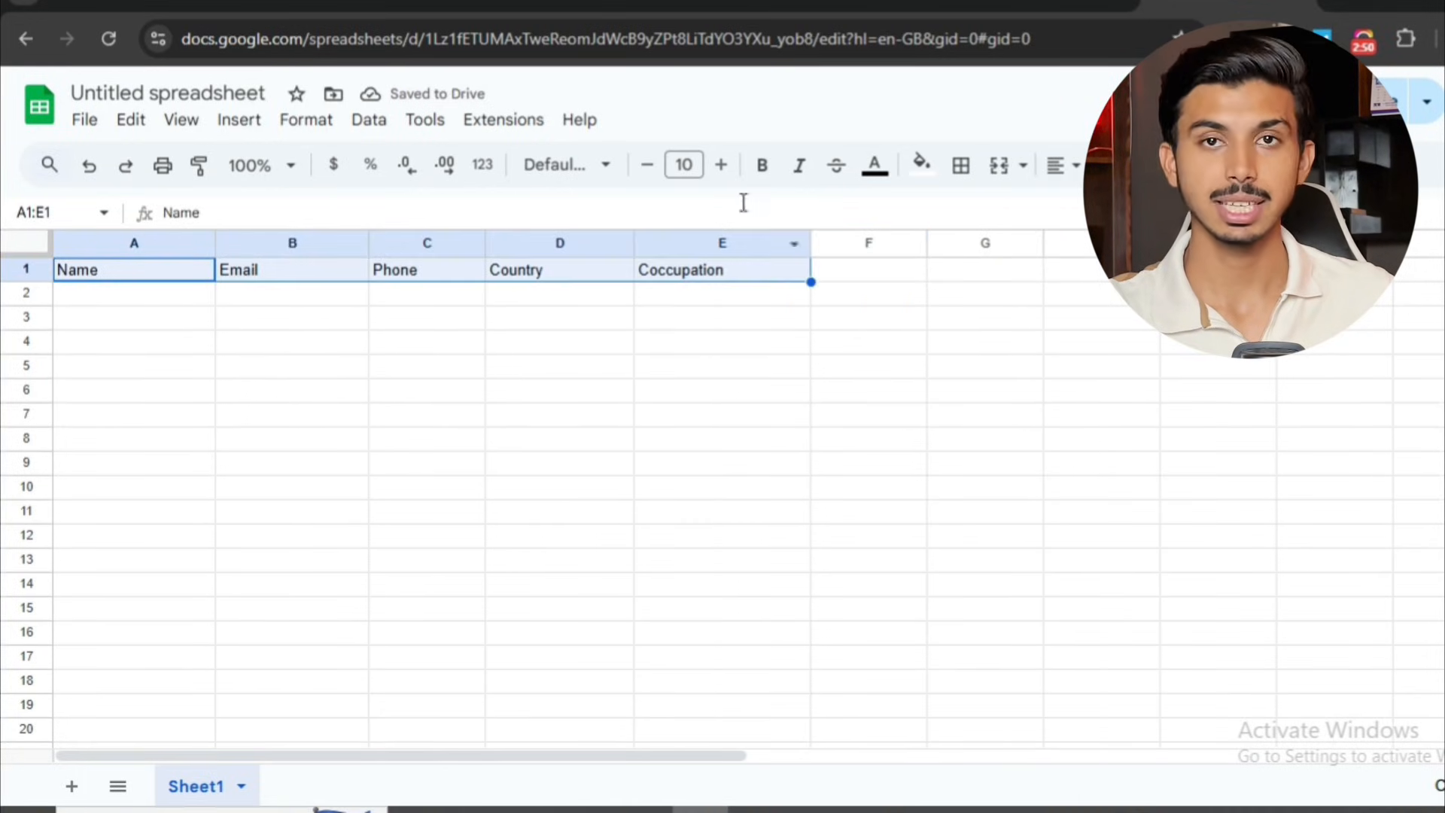
Format the header cells A1:E1 as bold with font size 12.
left_click(761, 164)
left_click(723, 164)
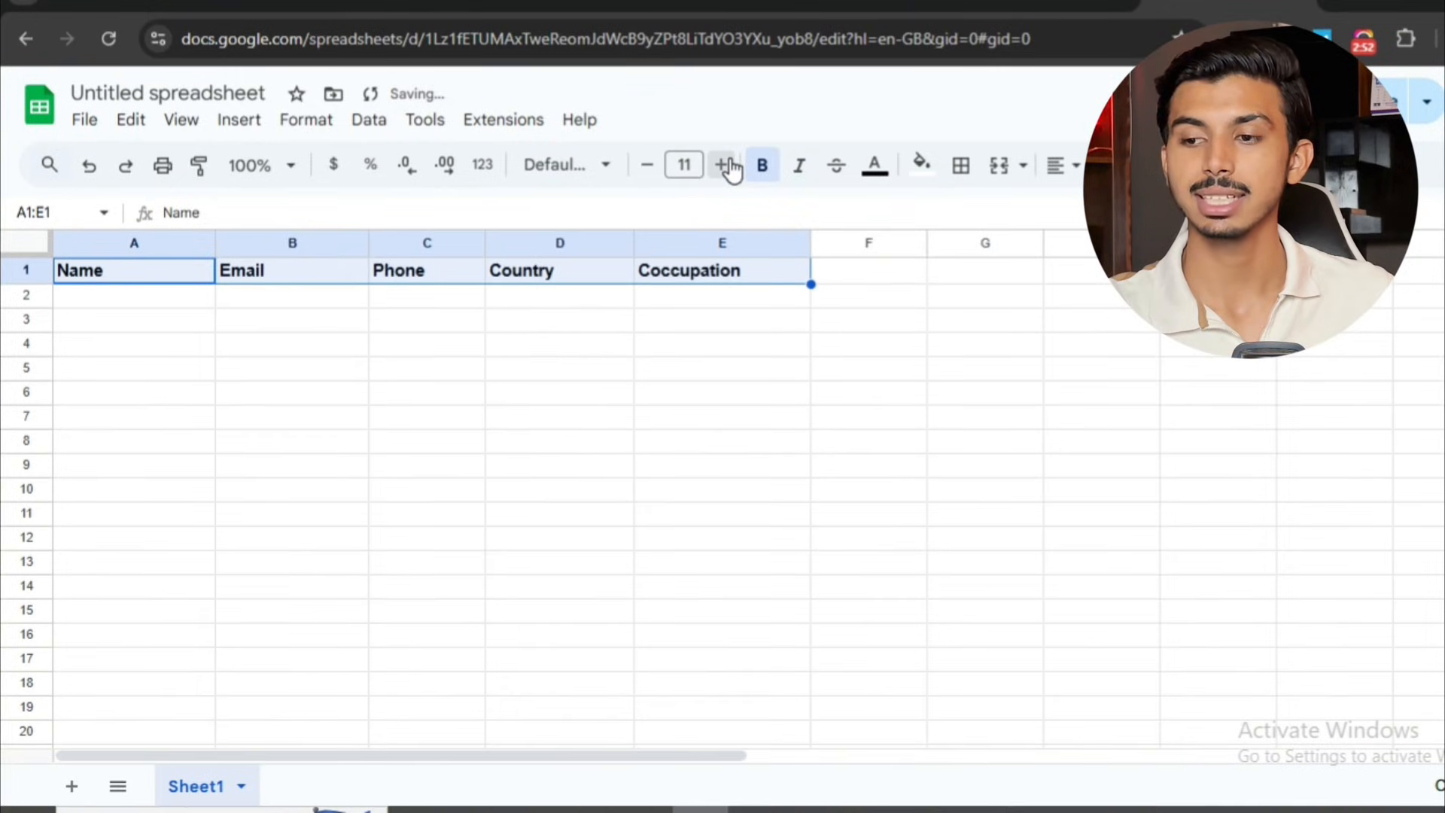
left_click(722, 164)
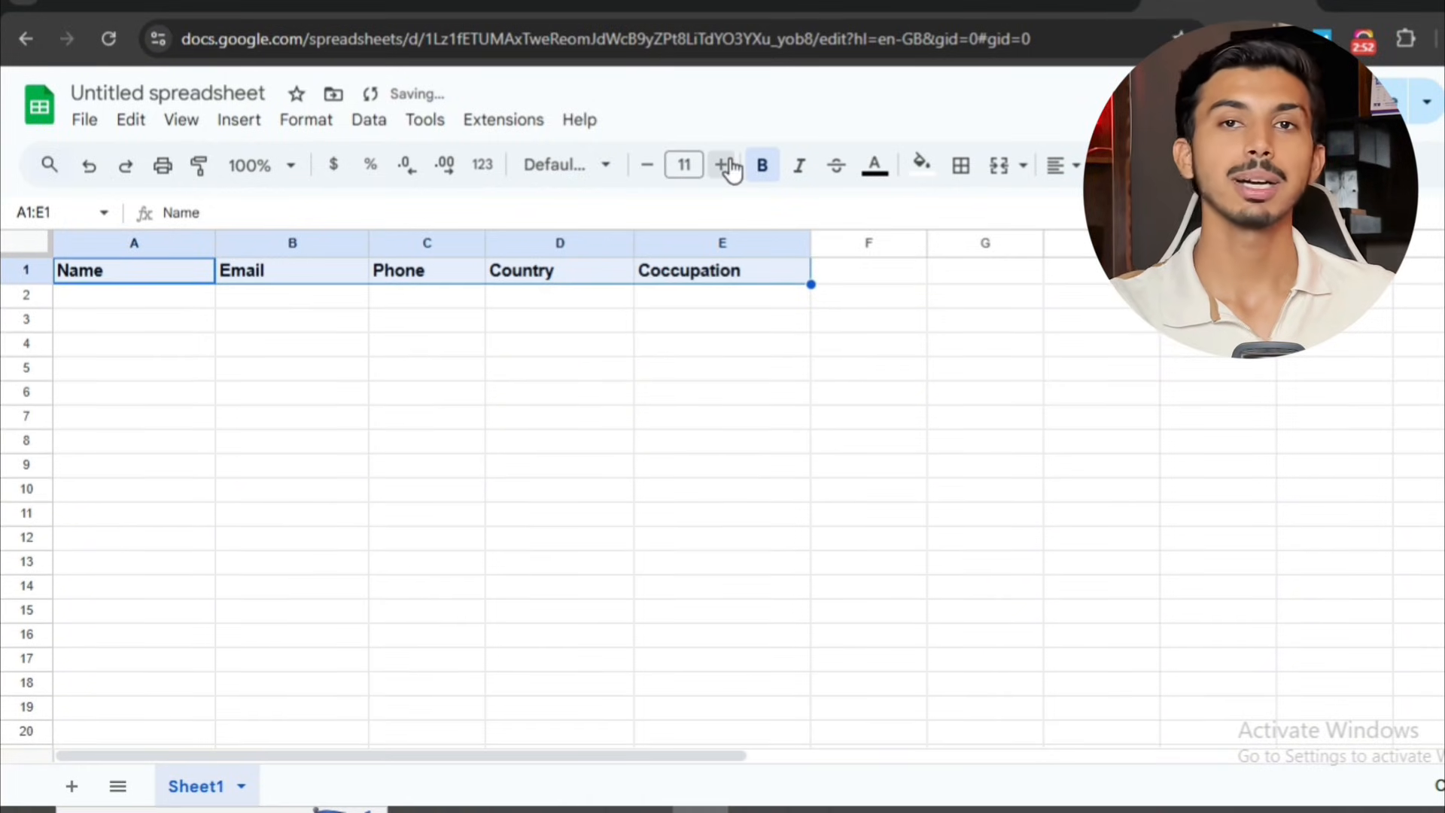
left_click(725, 164)
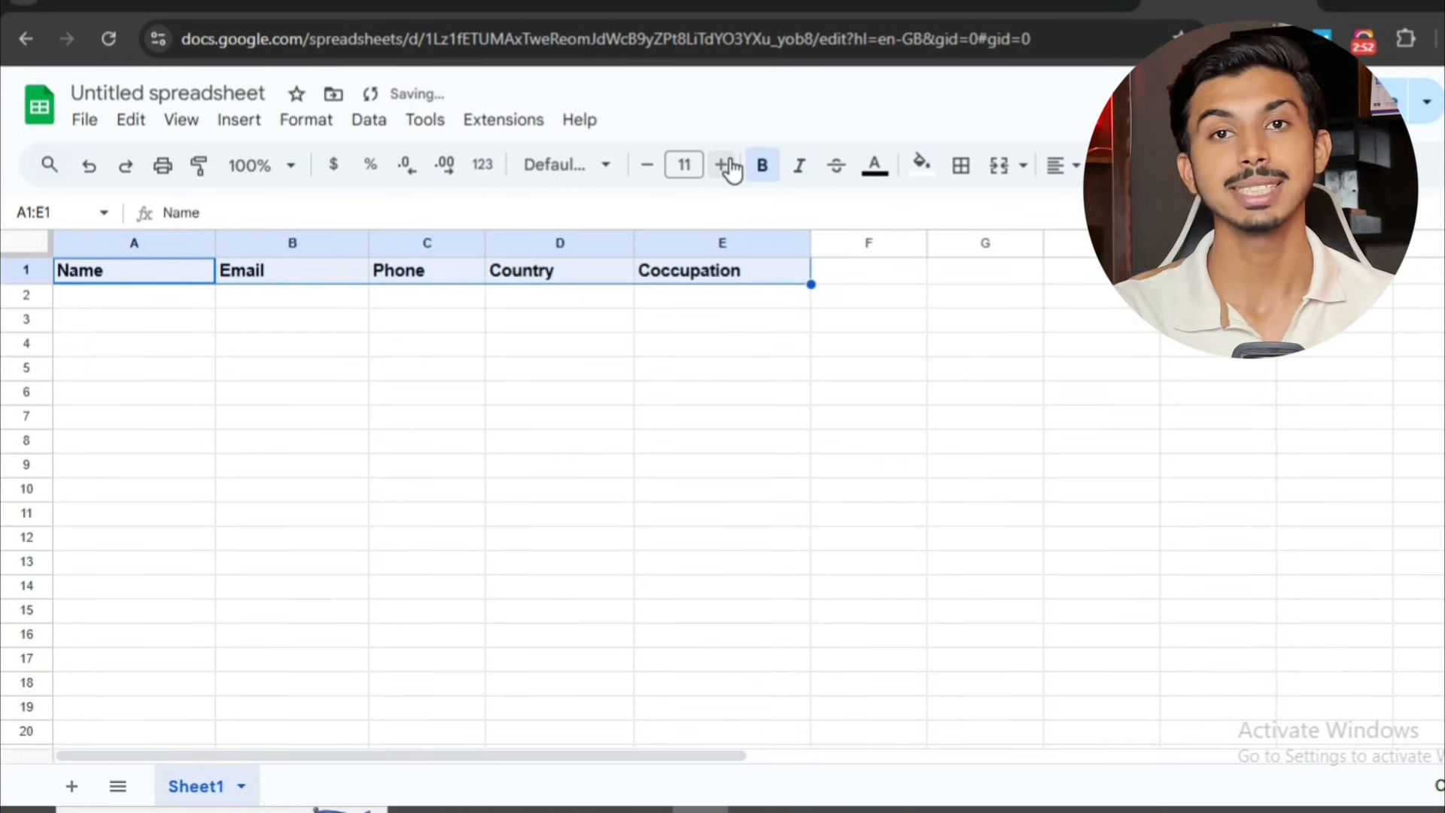
left_click(725, 164)
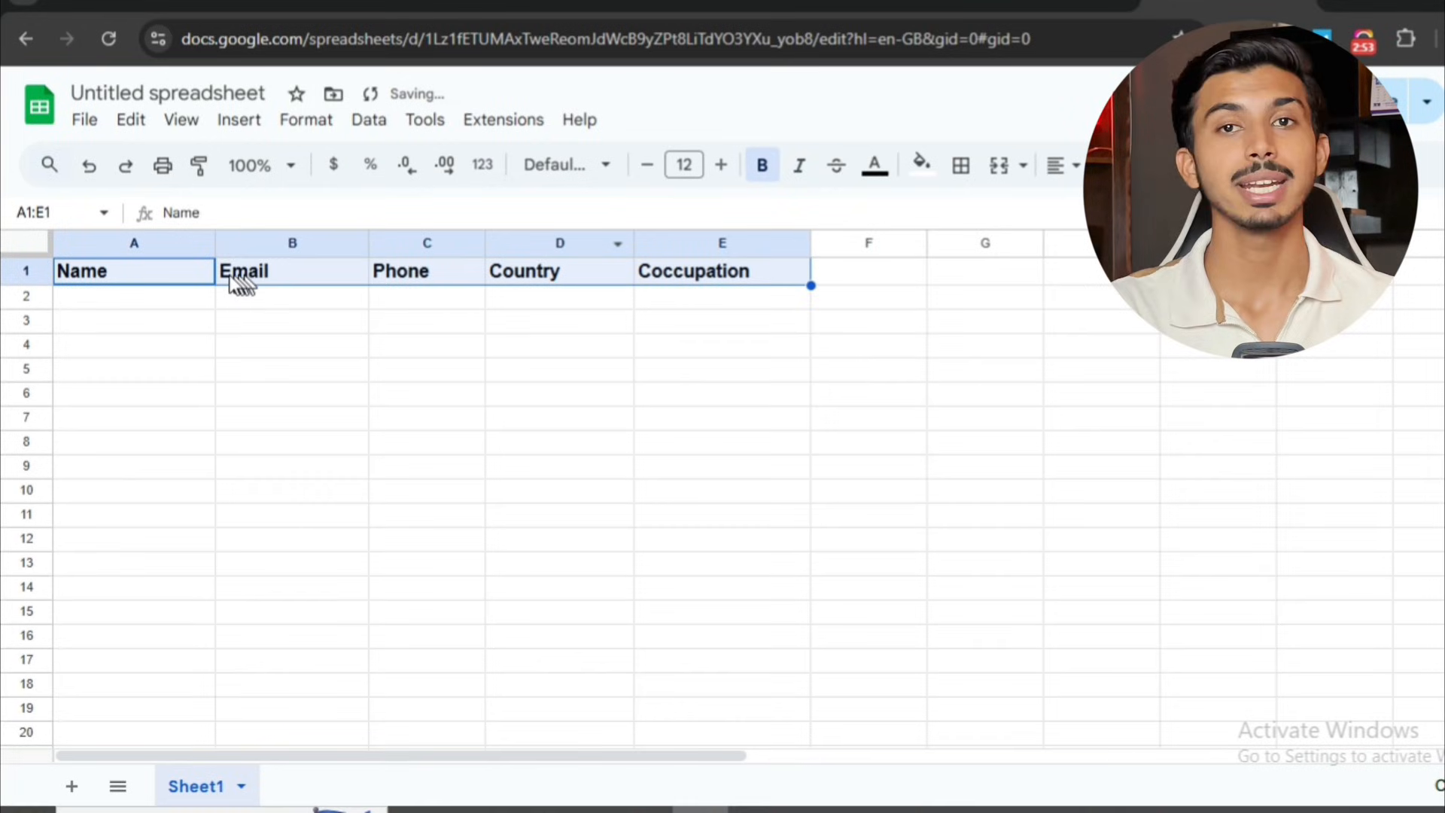
left_click(167, 305)
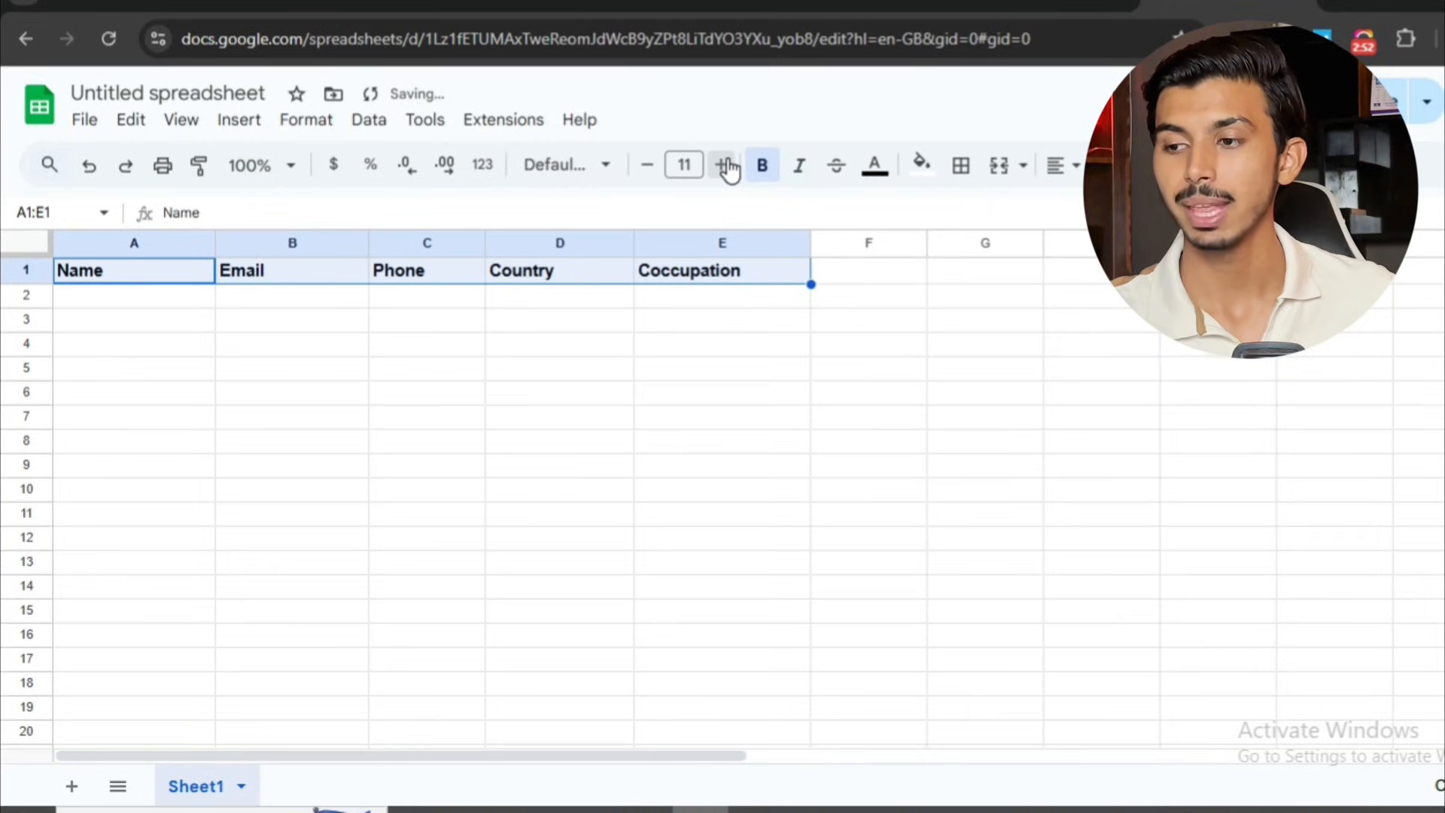
left_click(725, 164)
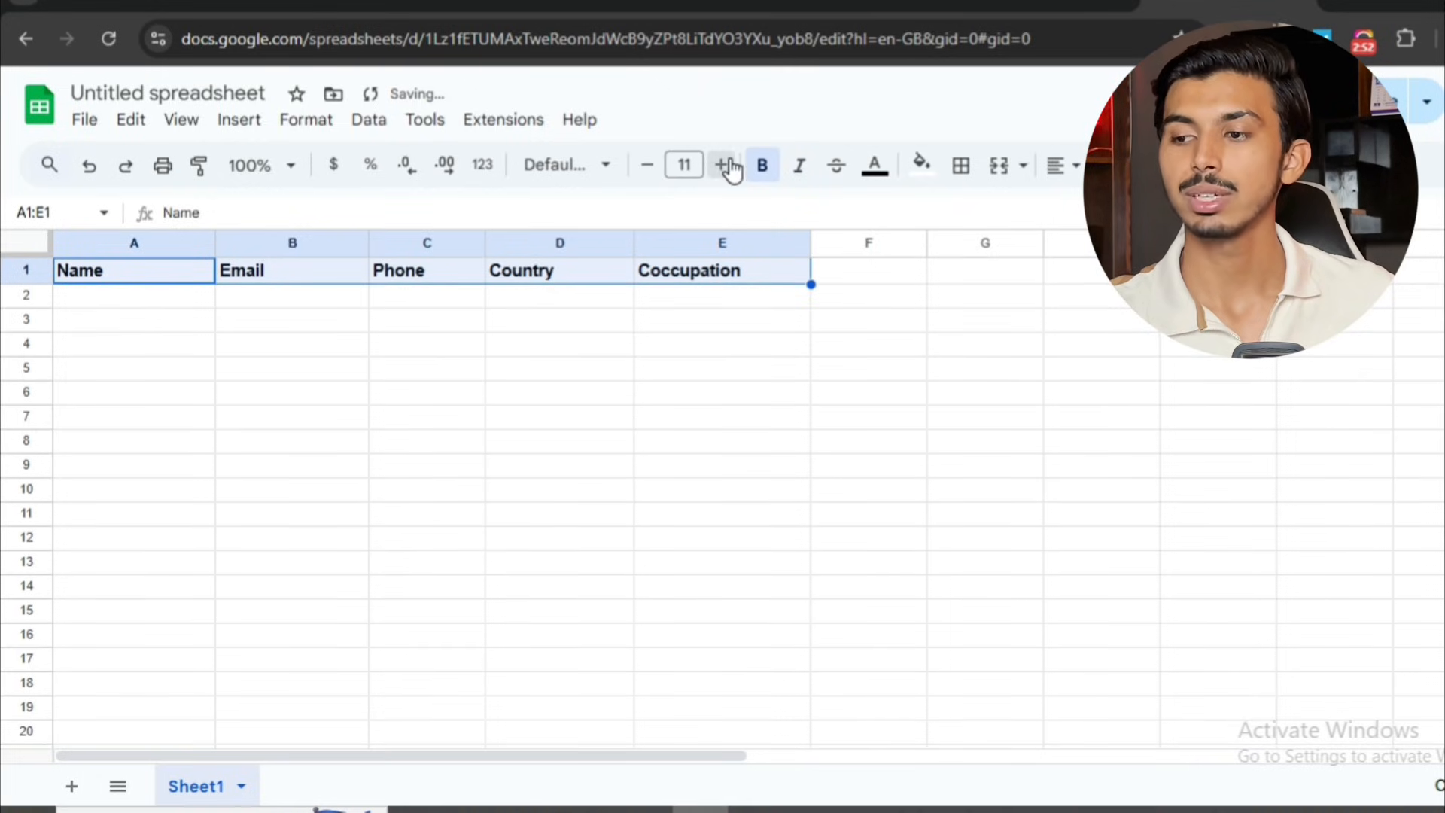
left_click(722, 164)
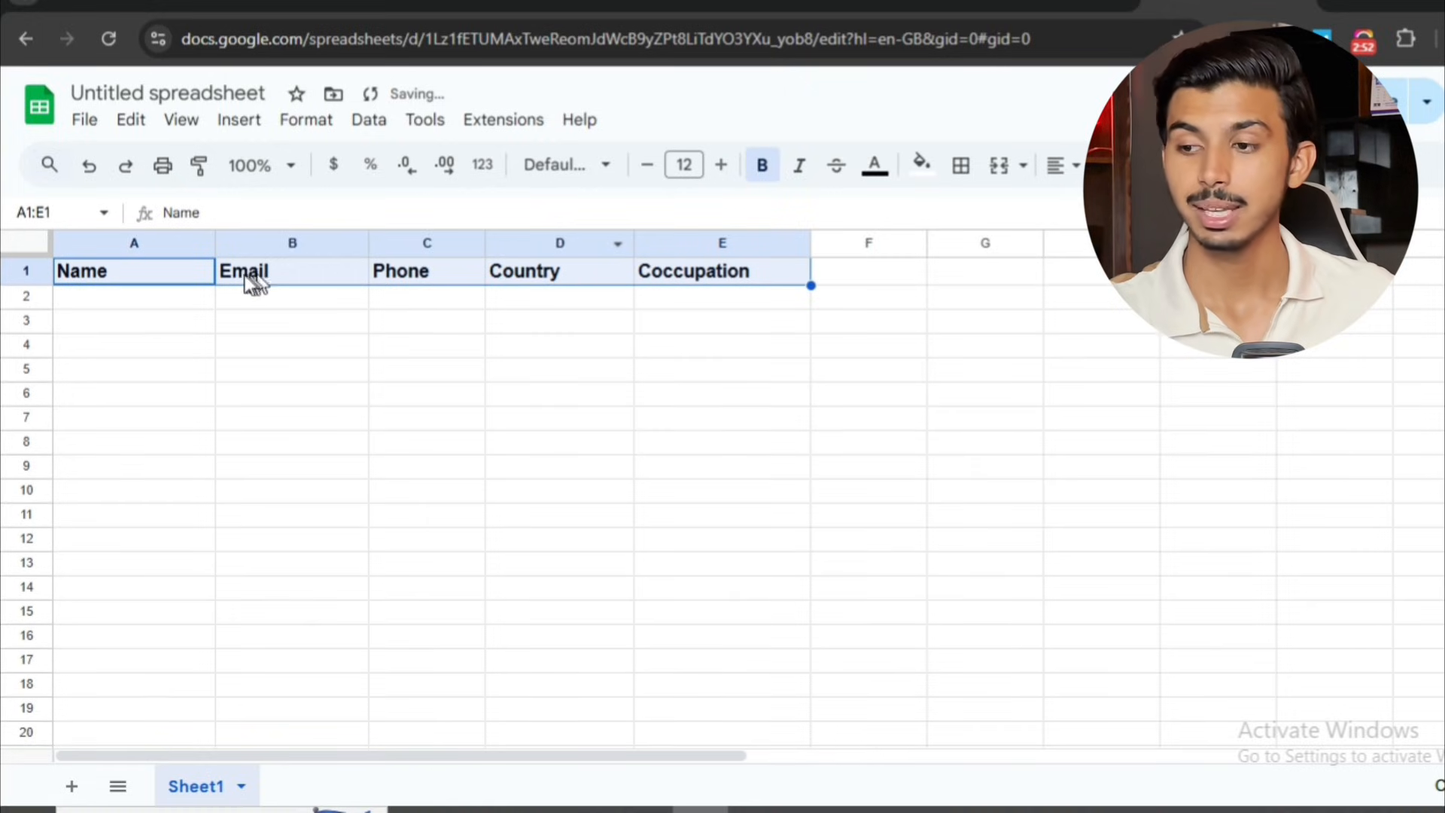
Copy the first person's name from the list in the Google Docs document into cell A2 of the spreadsheet.
left_click(164, 295)
left_click(316, 3)
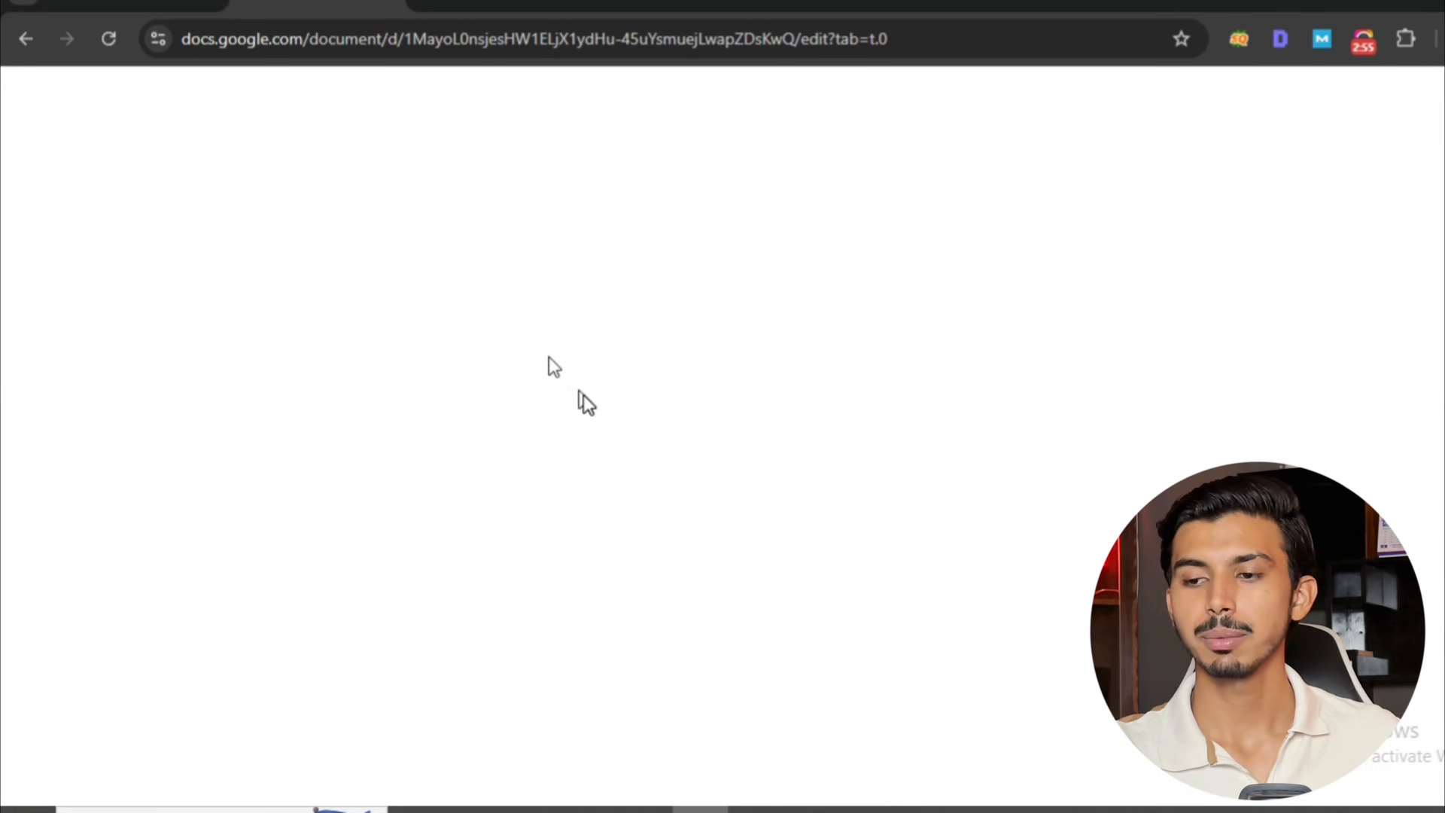
left_click_drag(477, 450, 566, 450)
key("ctrl+c")
left_click(1226, 3)
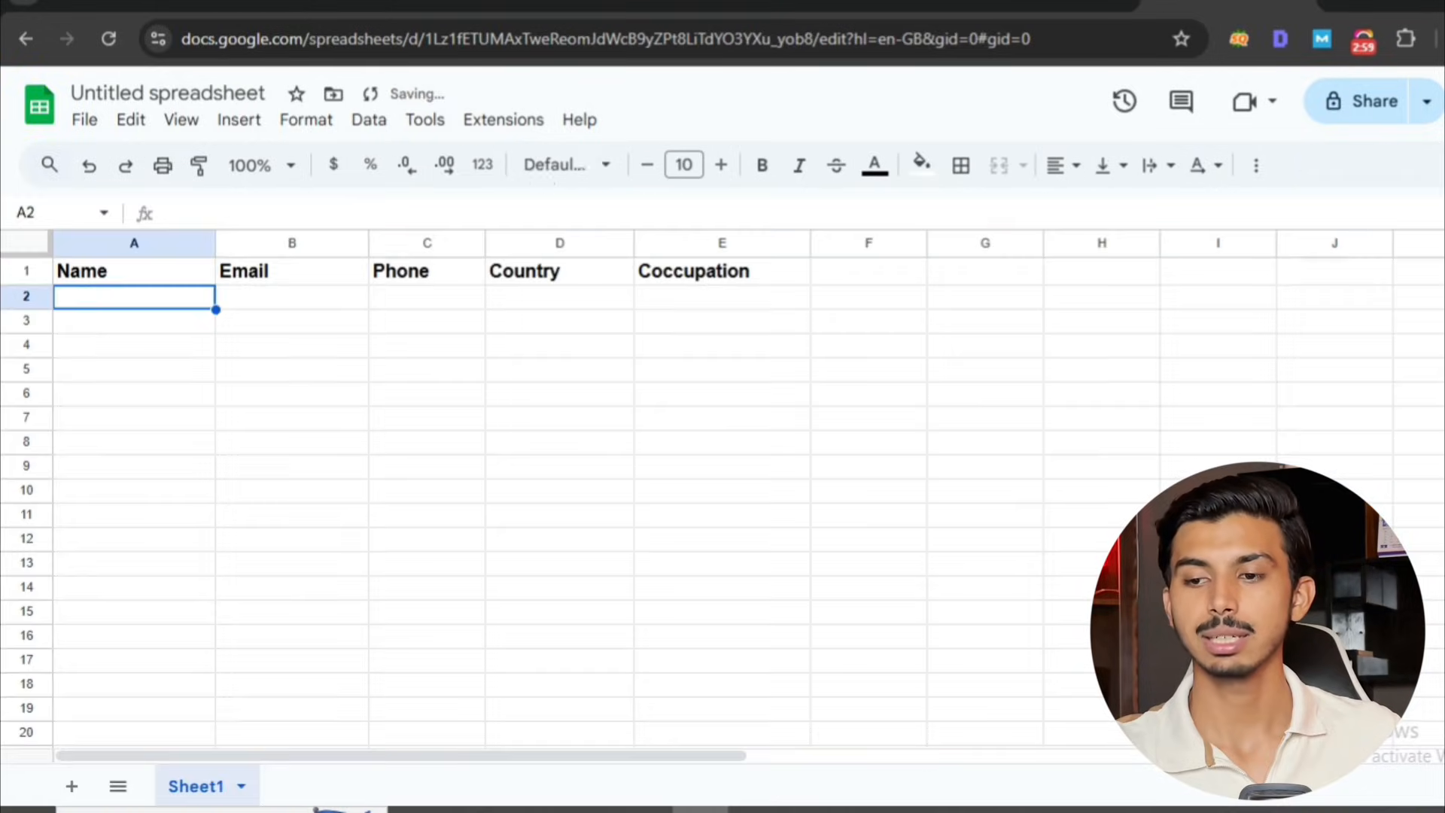
key("ctrl+v")
Enter Hidden as the first person's email, phone and country in cells B2, C2 and D2.
left_click(261, 303)
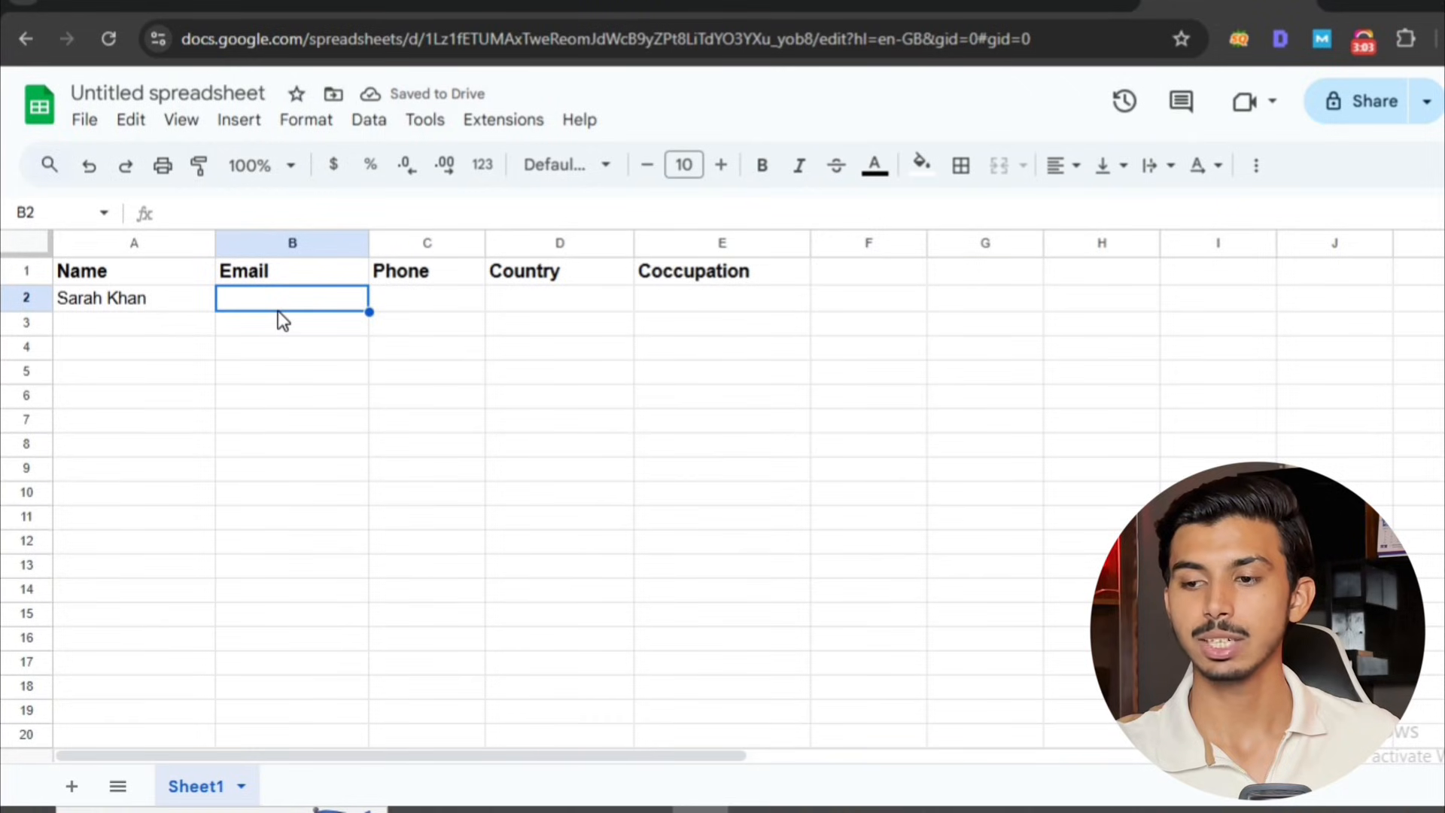
type("Hidden")
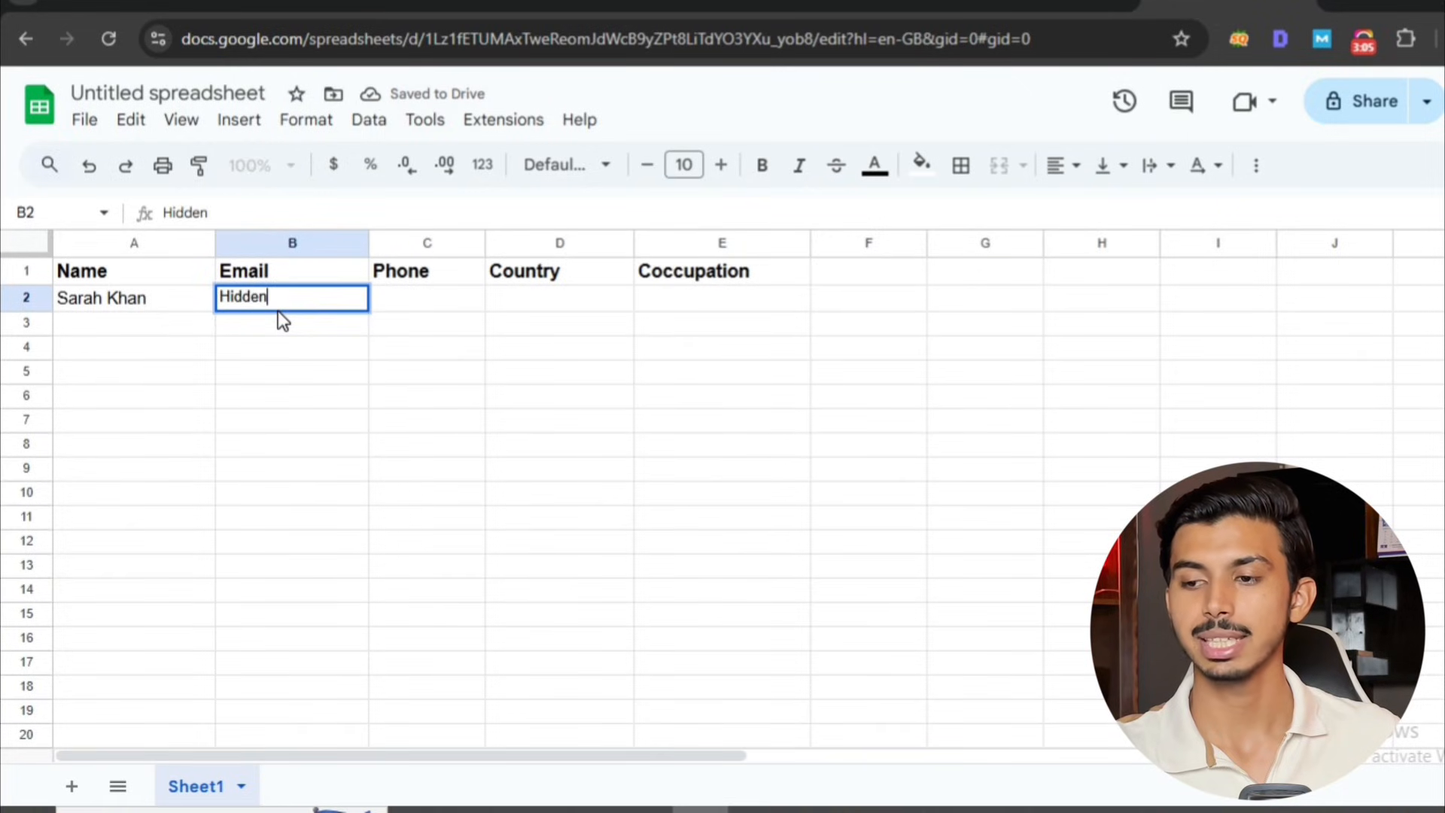
left_click(472, 313)
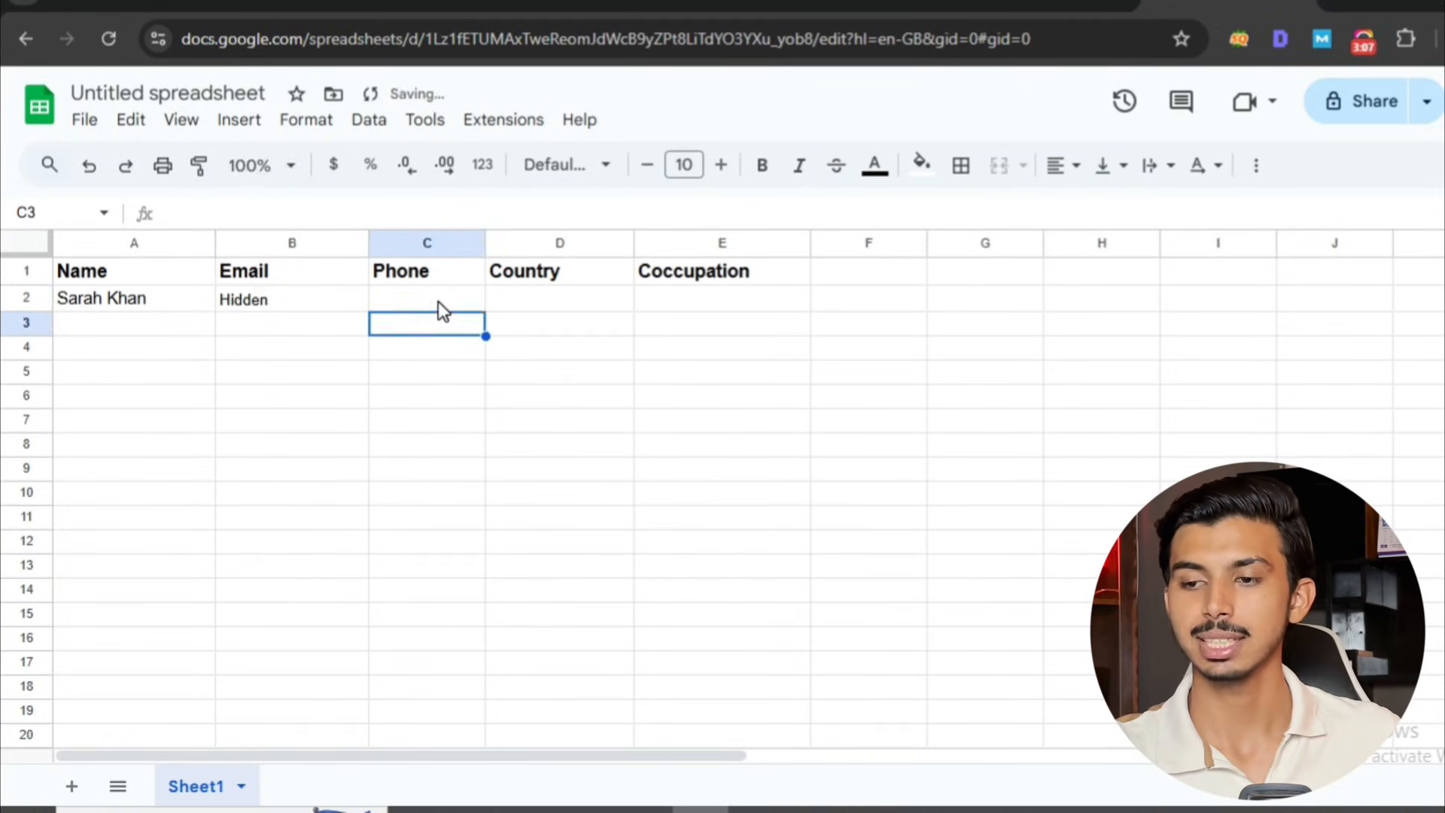
left_click(440, 301)
type("Hidden")
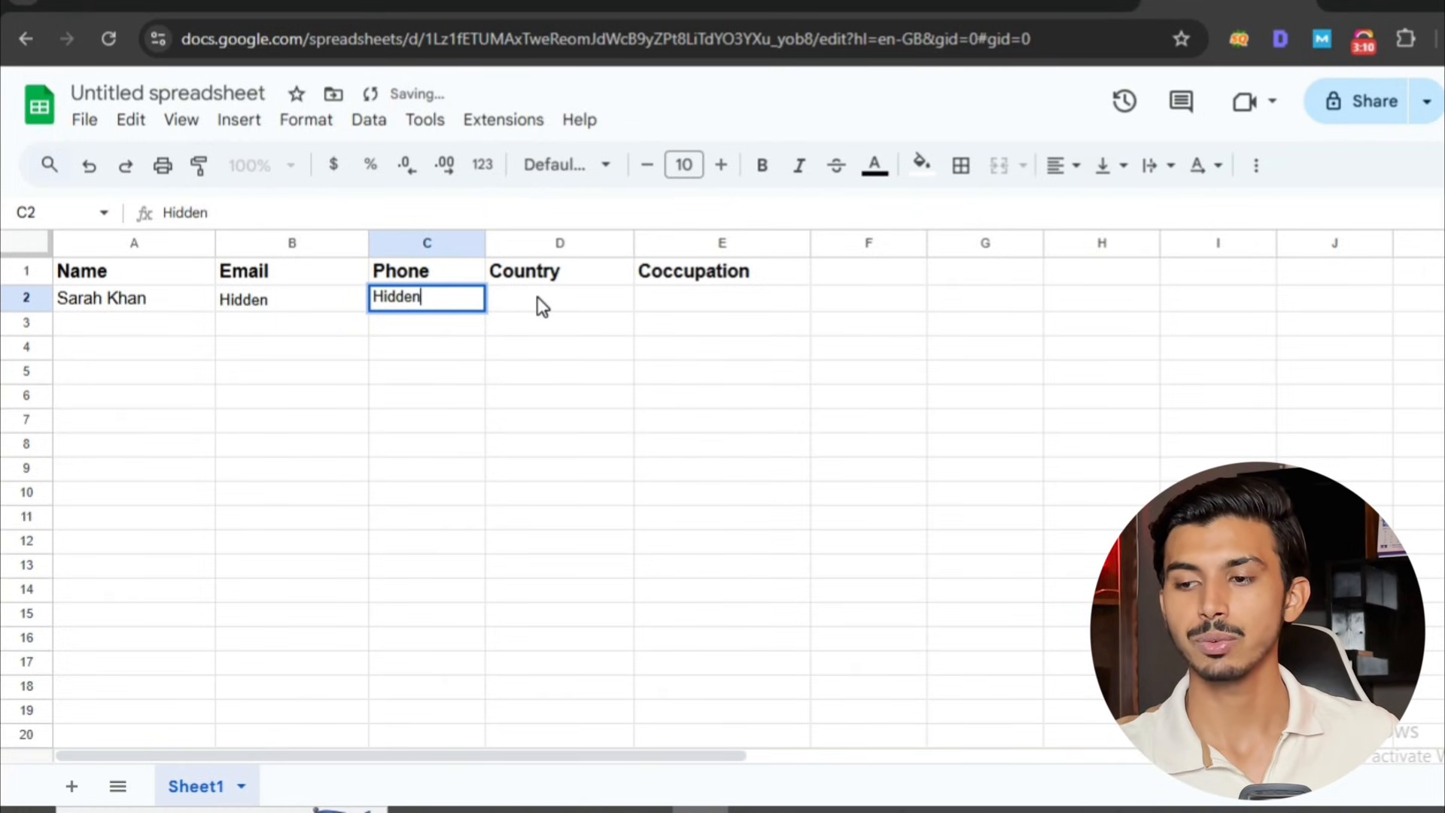
left_click(542, 307)
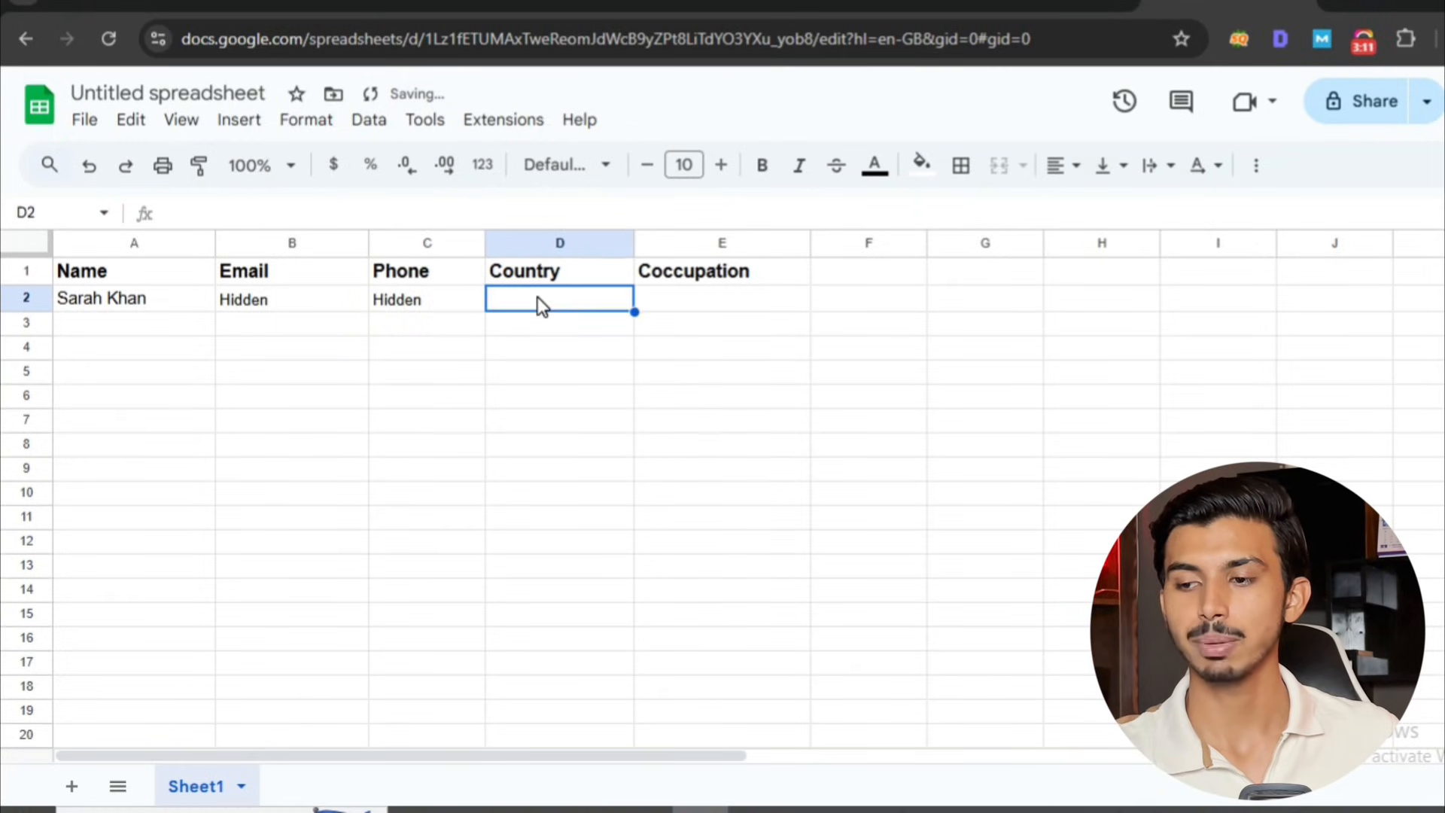
type("Hidden")
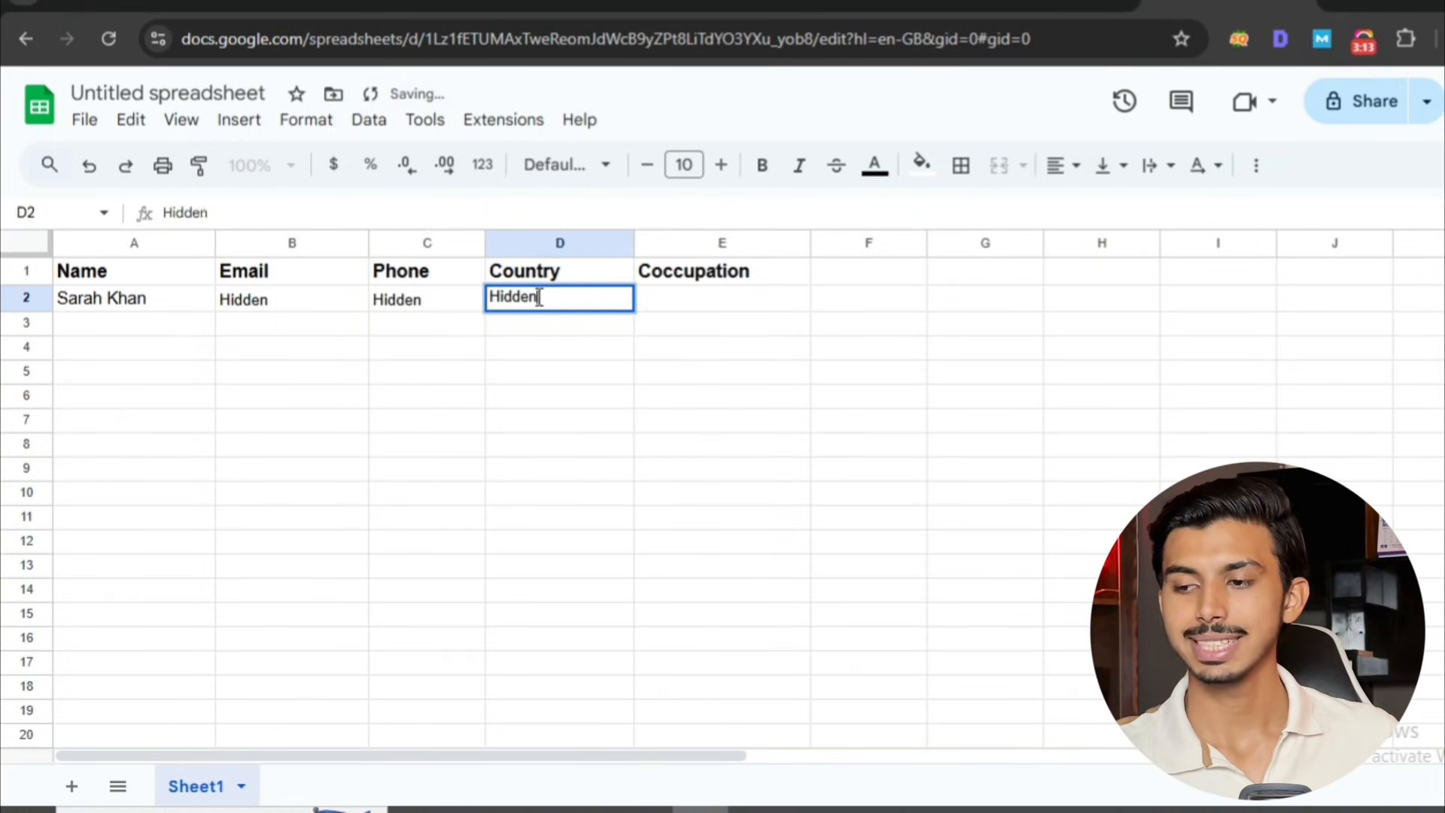
Enter Content Writer as the first person's occupation in cell E2.
left_click(671, 305)
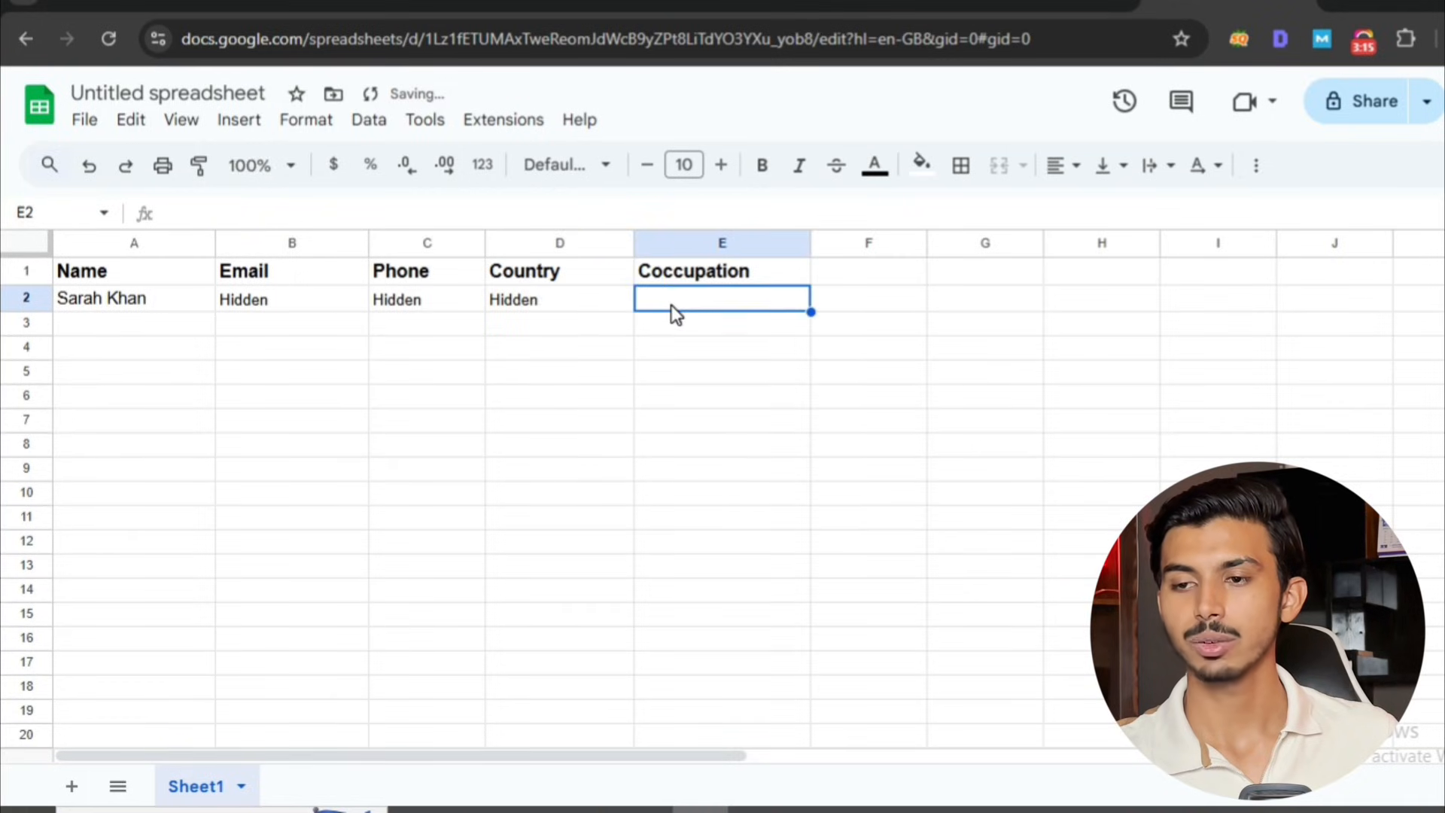
type("Content ")
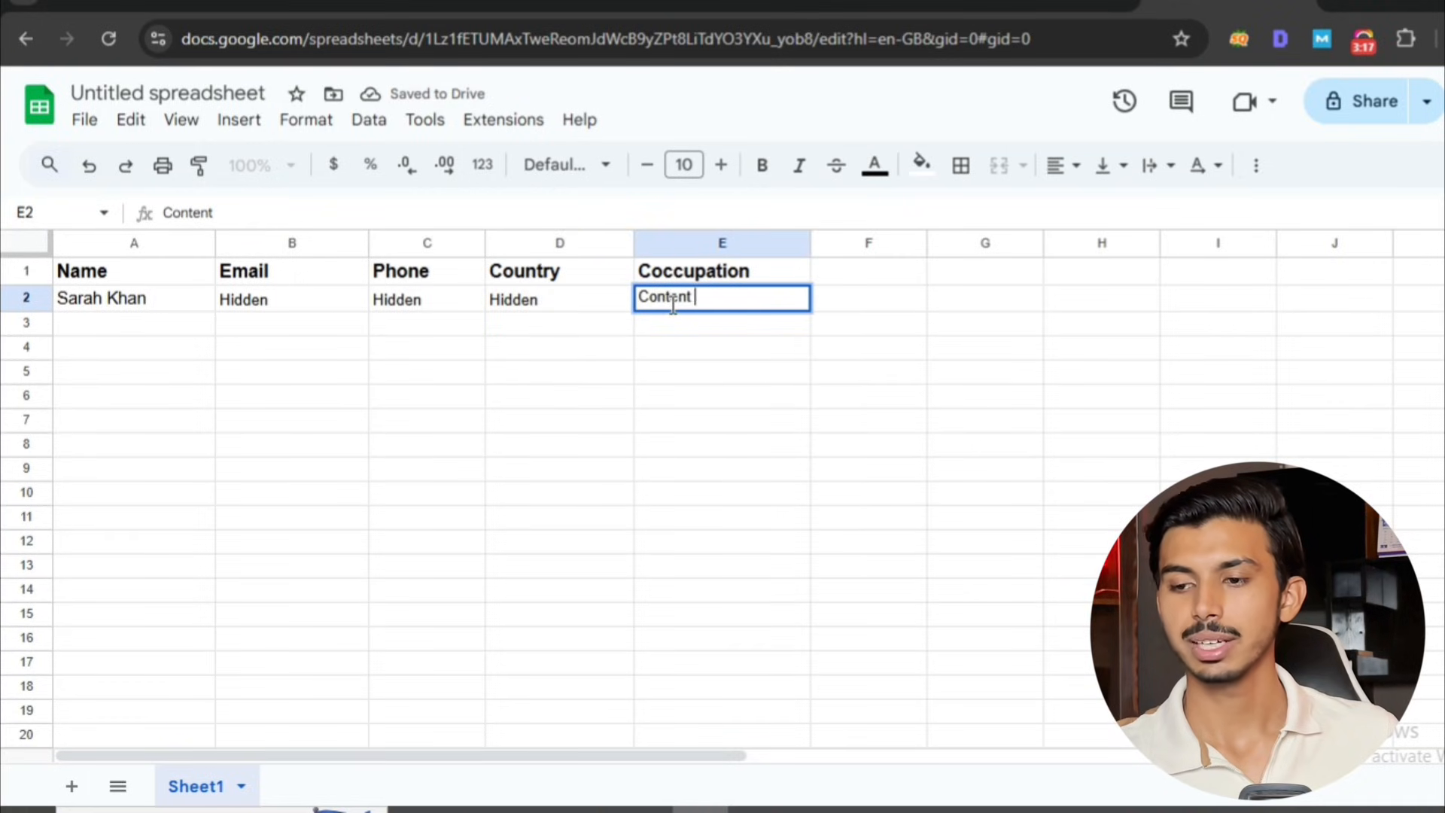
type("Writi")
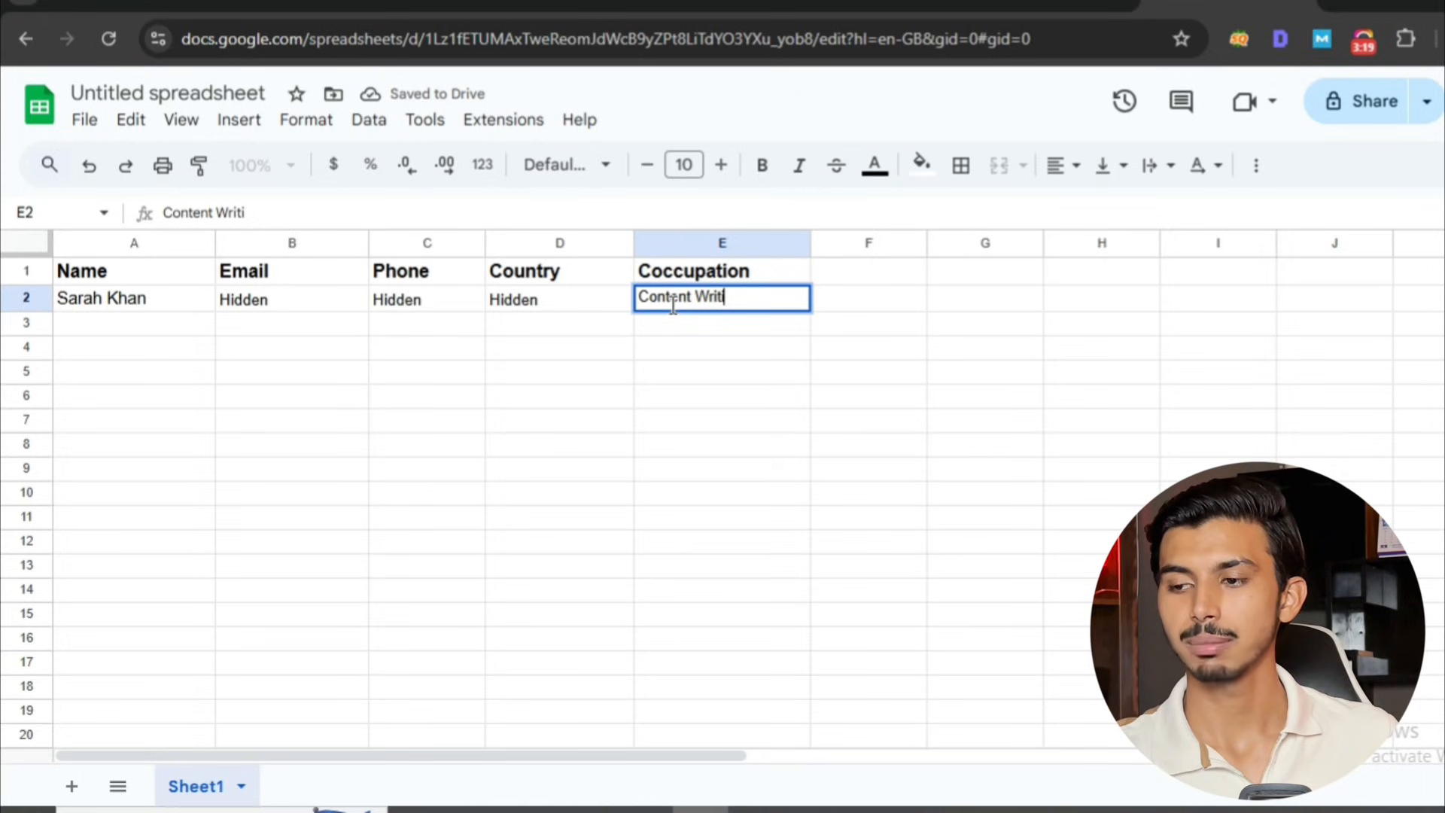
key("BackSpace")
type("er")
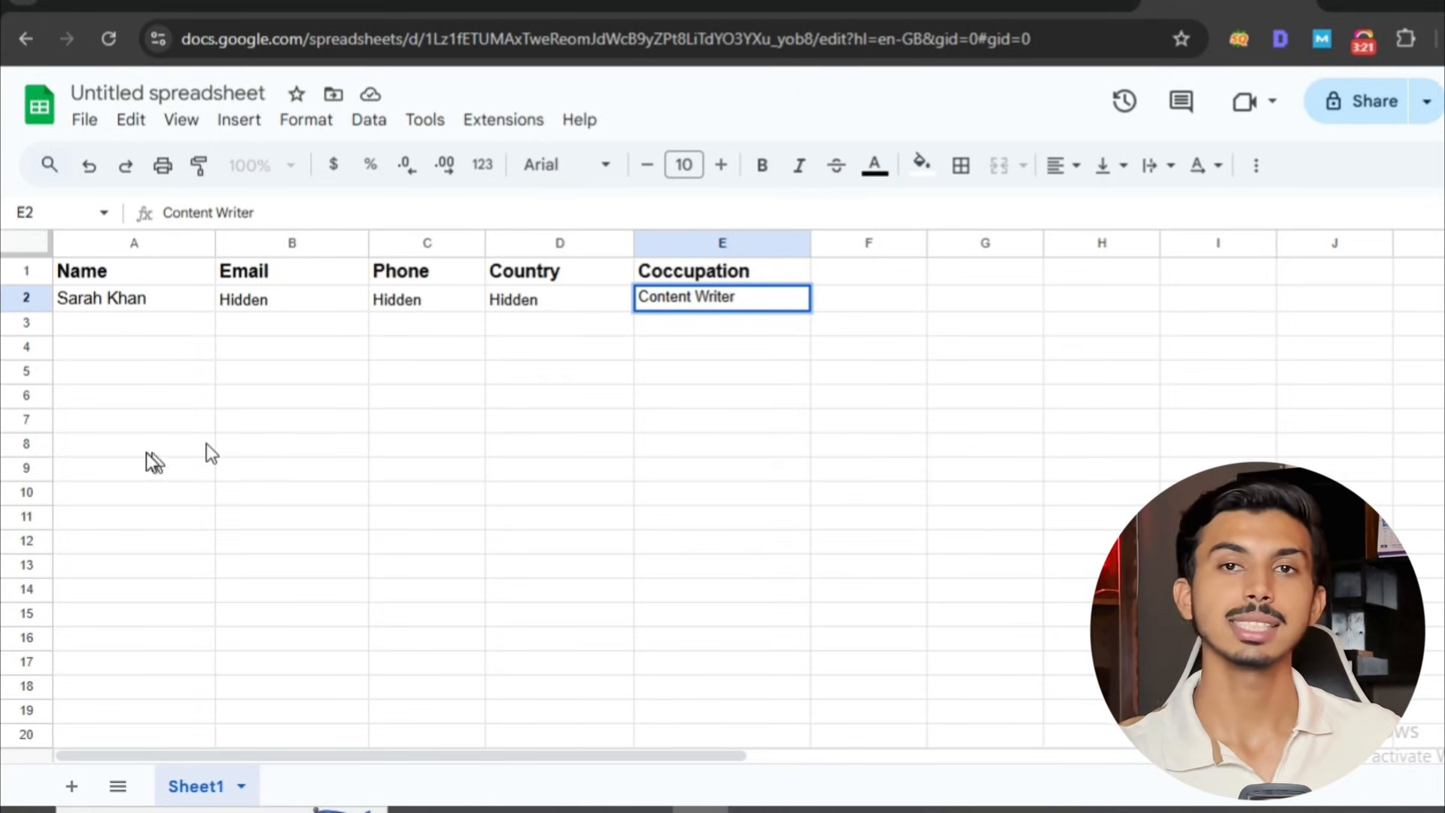
Paste the note "This is a sample/mock list for training/demo purposes only. No real data is shown." into cell A13.
left_click(143, 576)
type("This is a sample/mock list for training/demo purposes only. No real data is shown.")
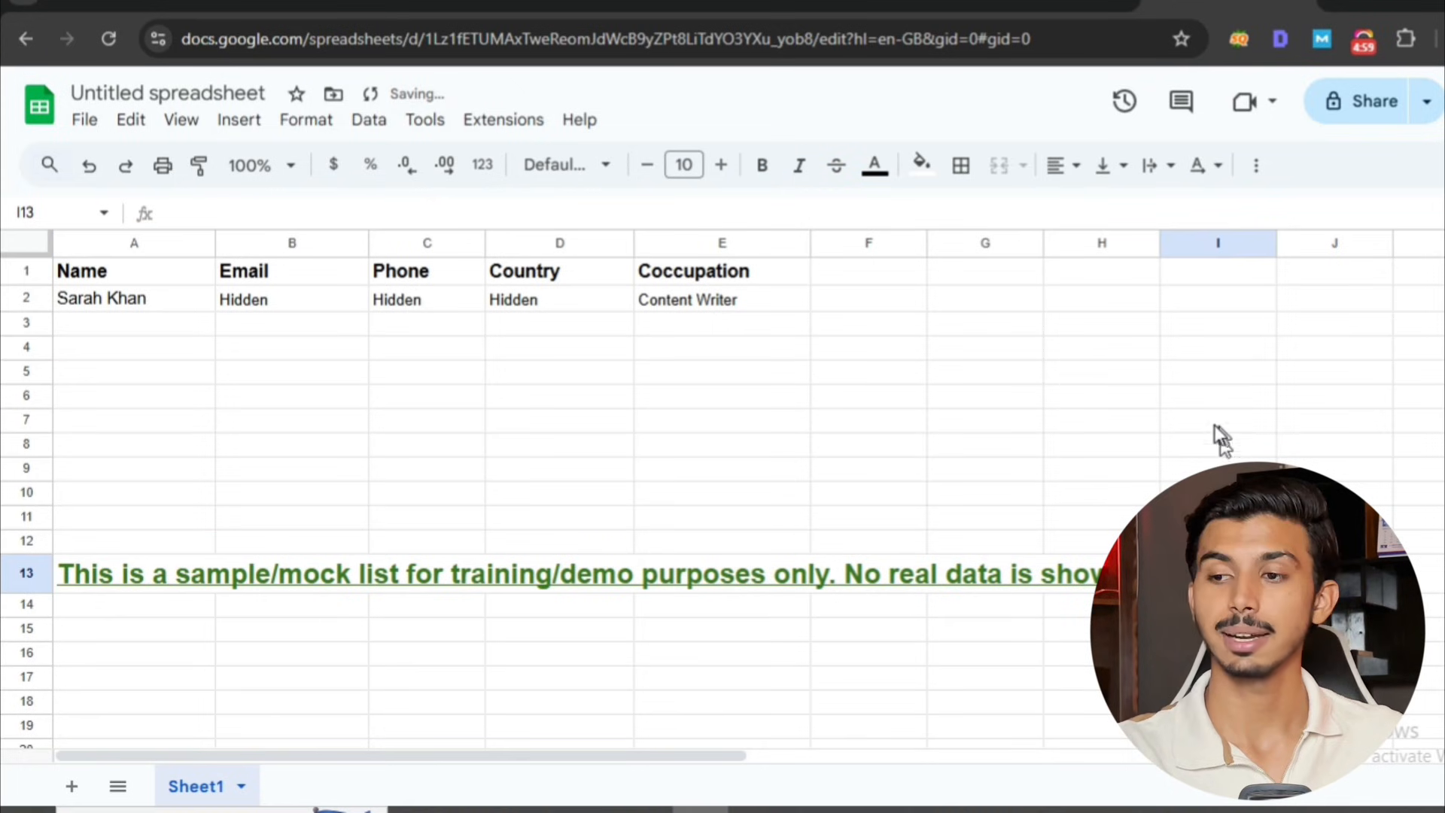
key("Left")
key("Left")
key("Left")
key("Left")
key("Left")
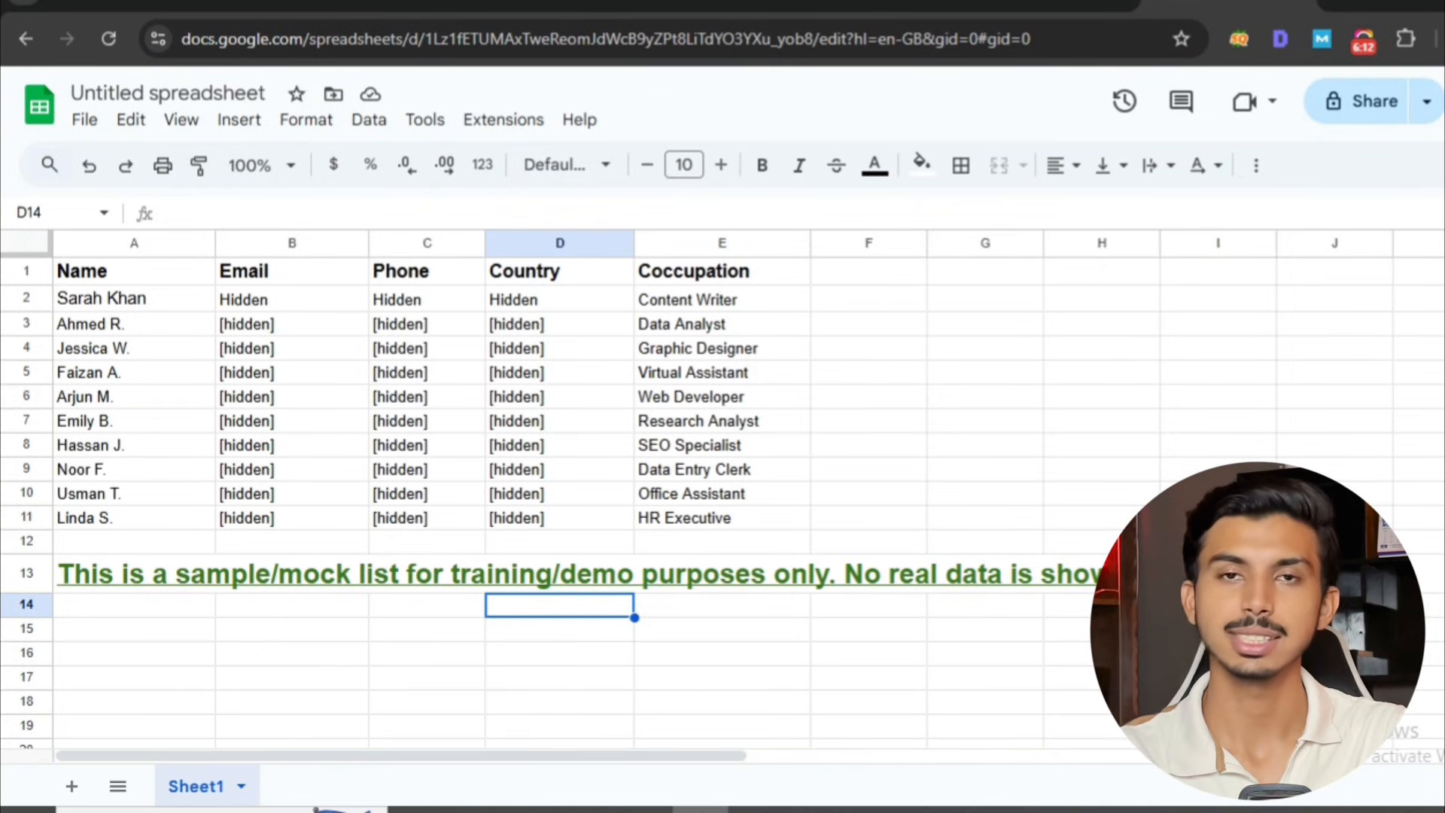
left_click(1218, 575)
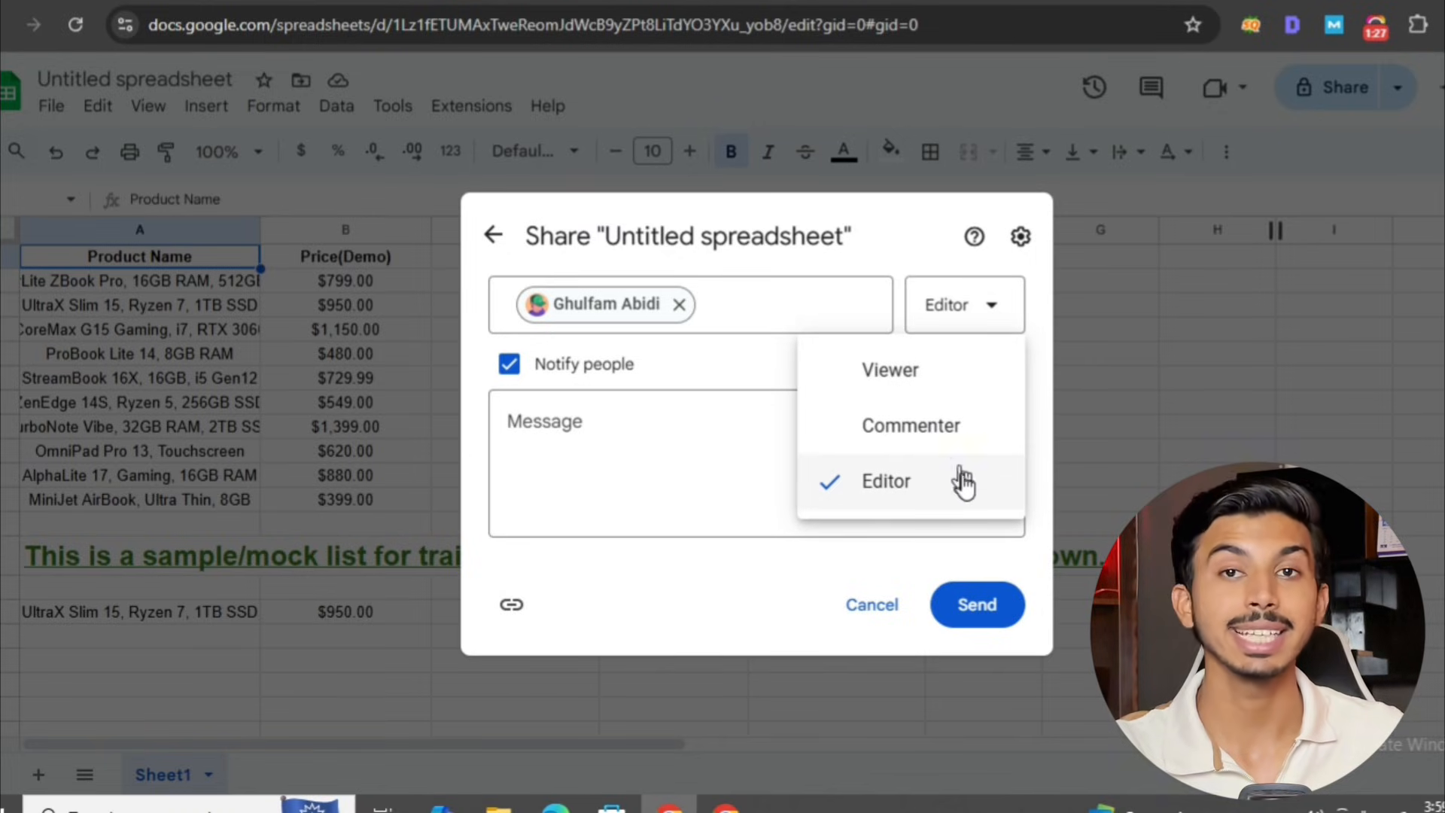
Set the invited person's access to Viewer and send the sharing invitation for the spreadsheet.
left_click(929, 369)
left_click(976, 606)
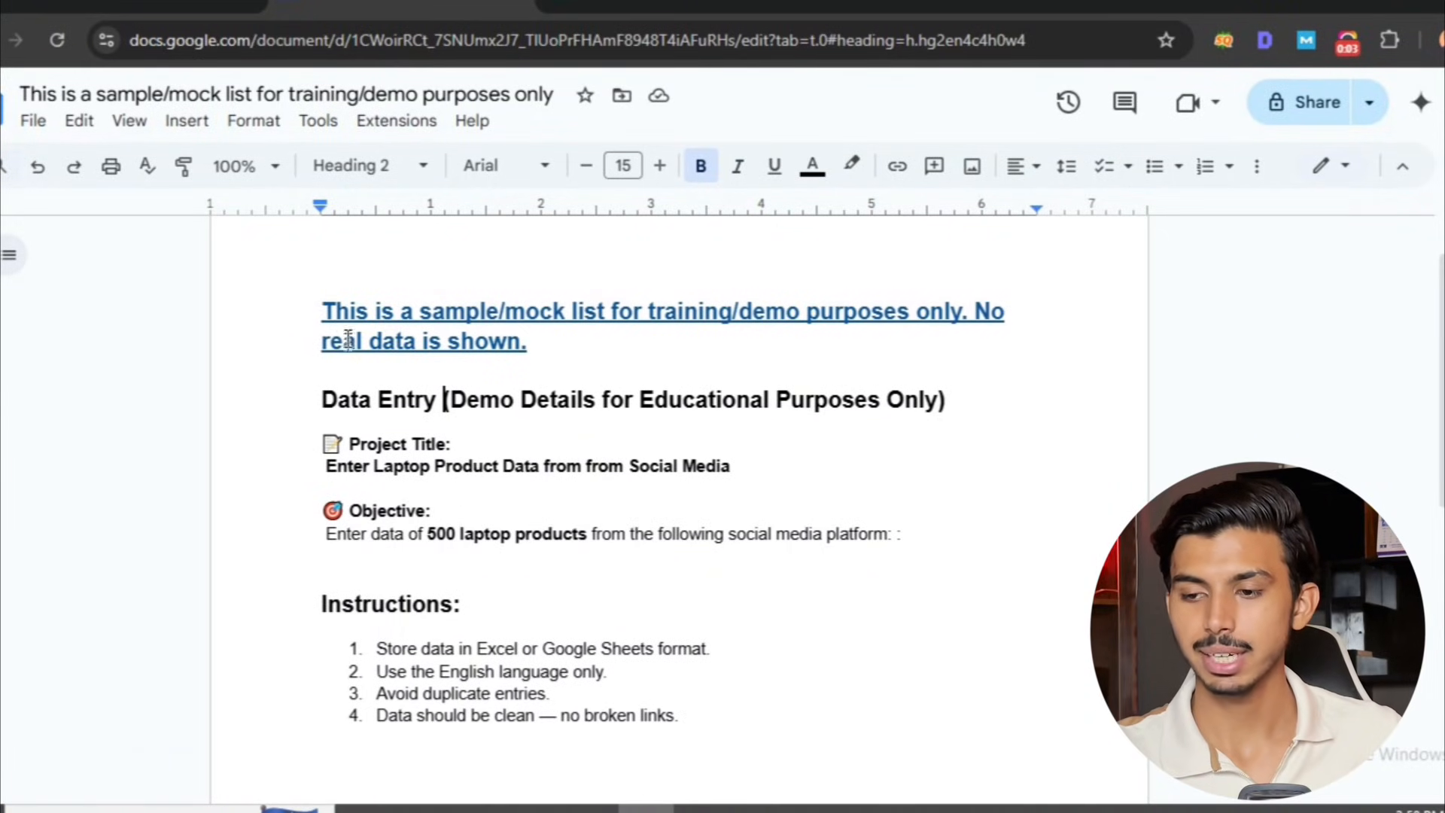
Read the disclaimer, data entry heading, project title and objective in the Google Docs project brief.
left_click_drag(322, 305, 838, 346)
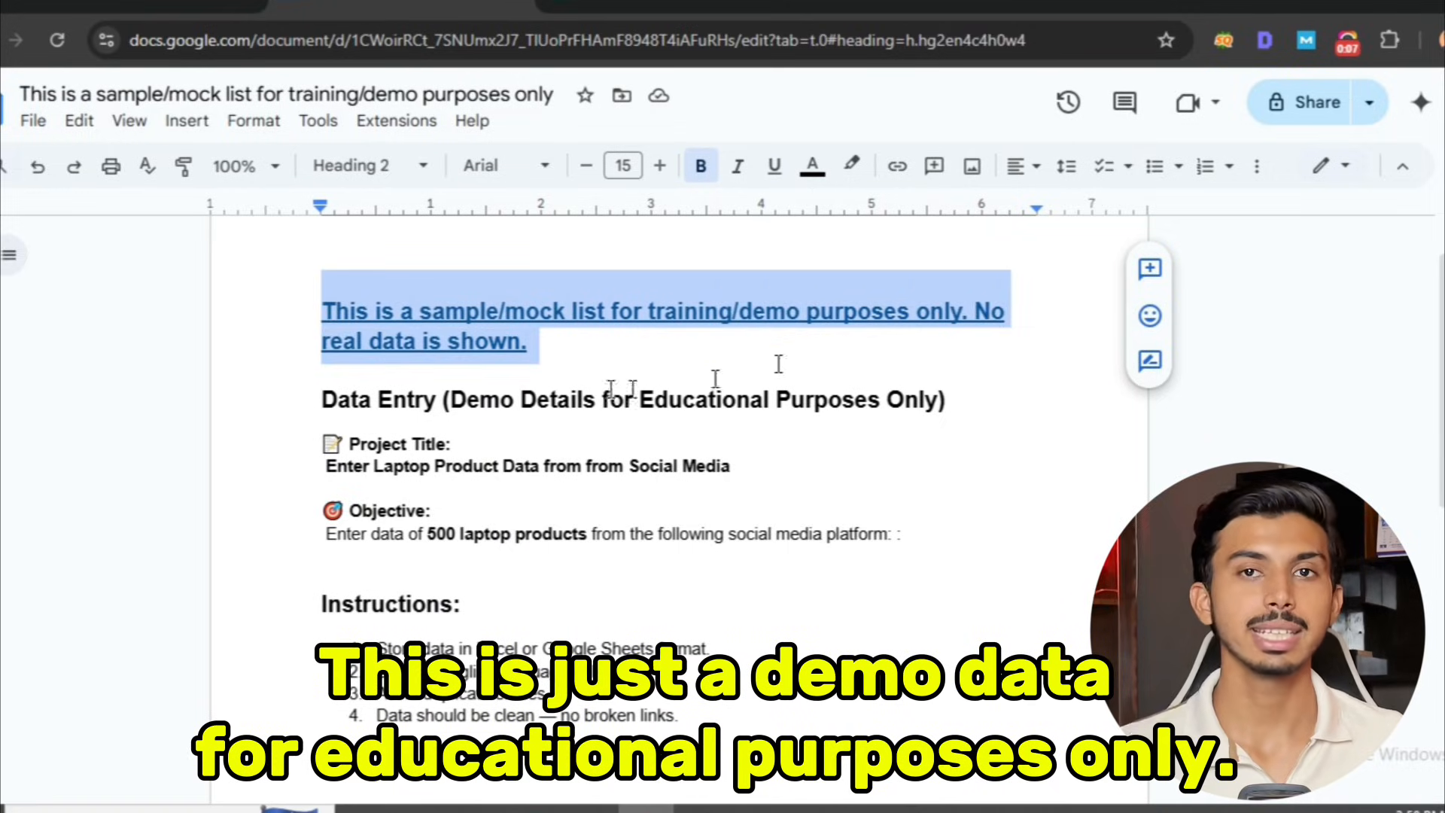
left_click(320, 406)
left_click_drag(352, 401, 947, 401)
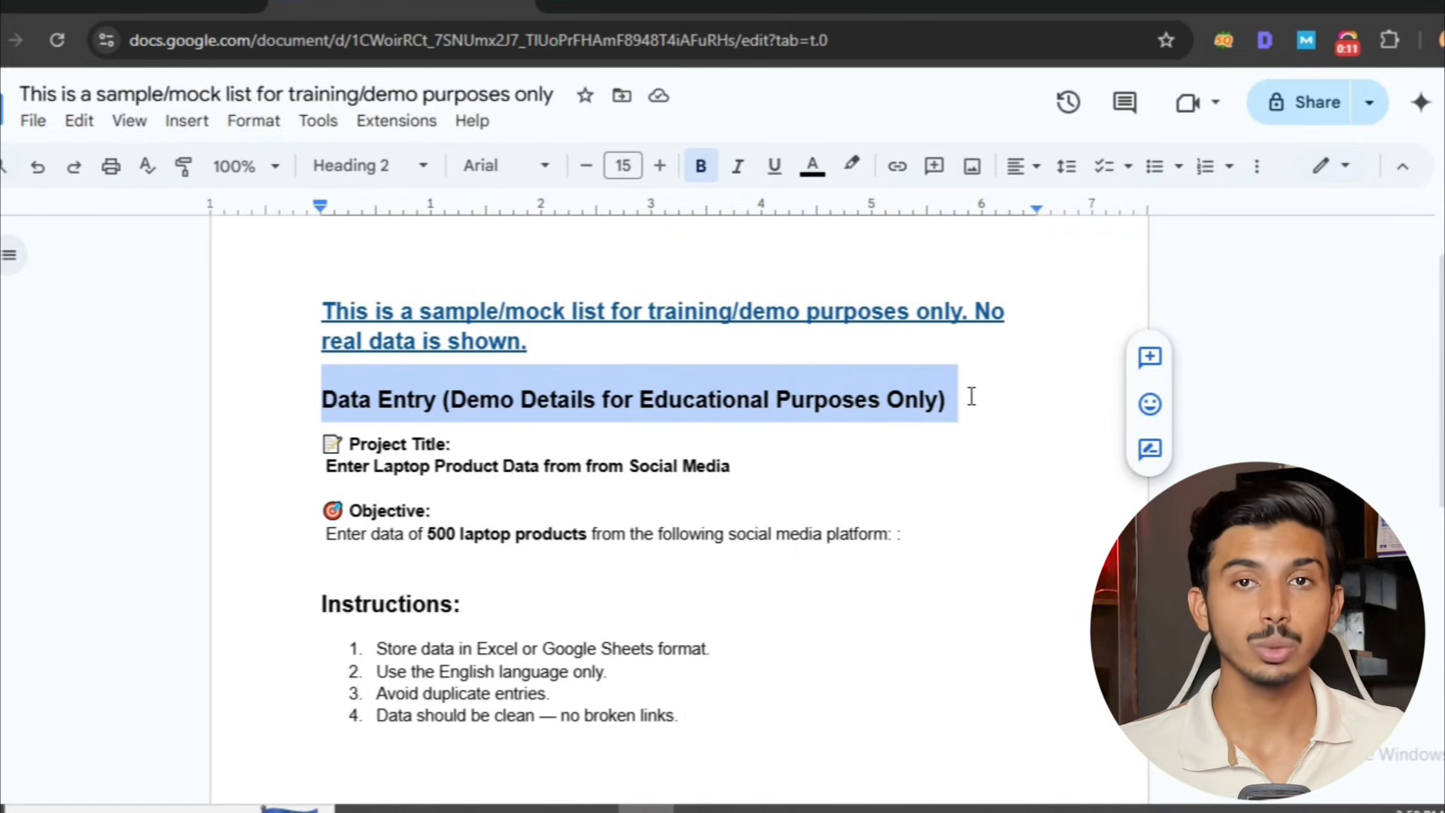
left_click(968, 396)
left_click_drag(321, 442, 449, 443)
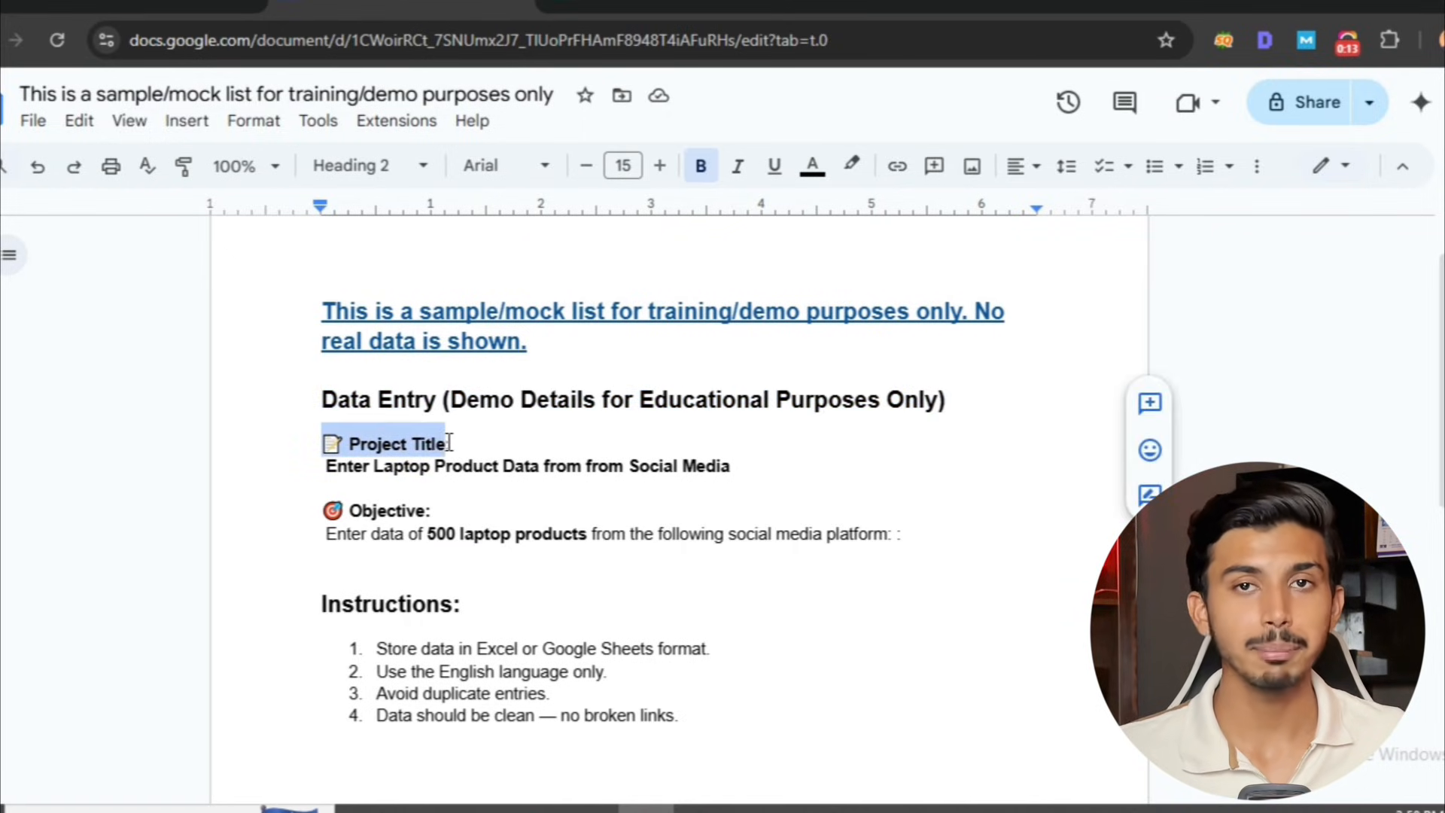
left_click_drag(322, 465, 750, 463)
left_click(751, 464)
left_click_drag(323, 539, 954, 541)
left_click(950, 540)
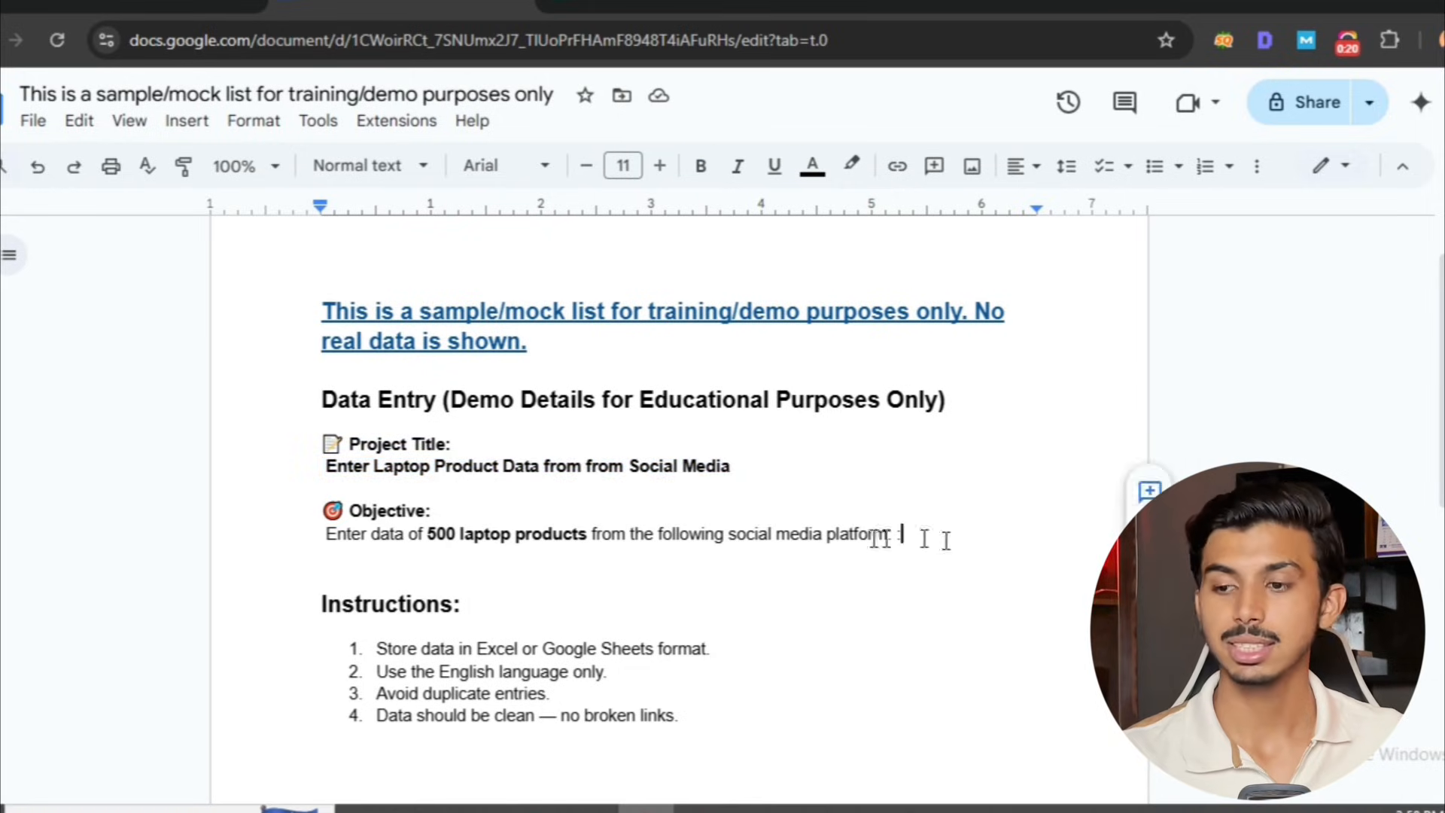
Read the four numbered items under the Instructions heading of the project brief.
scroll(691, 535, "down", 3)
left_click_drag(308, 297, 478, 301)
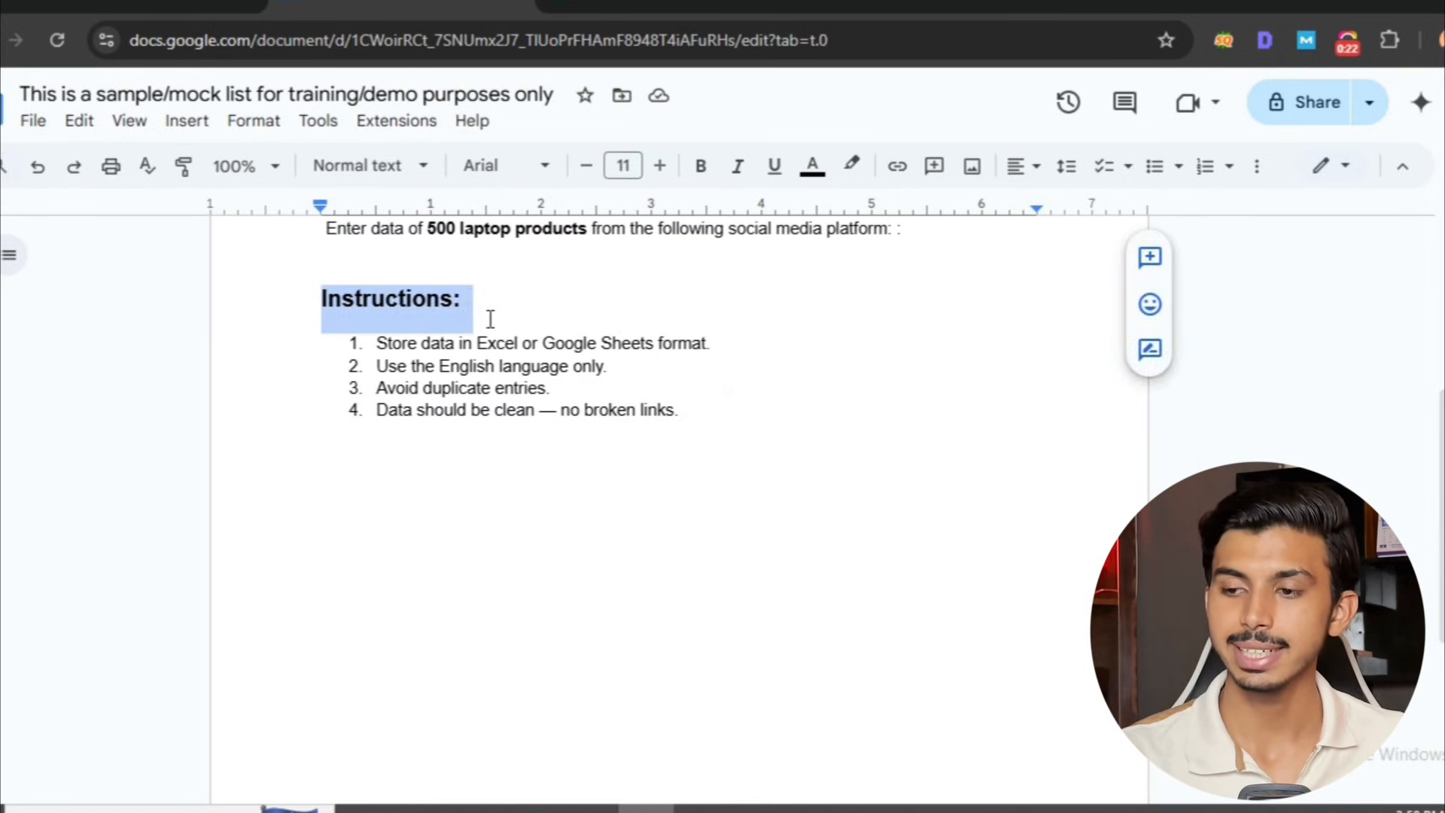
left_click(474, 300)
left_click(362, 343)
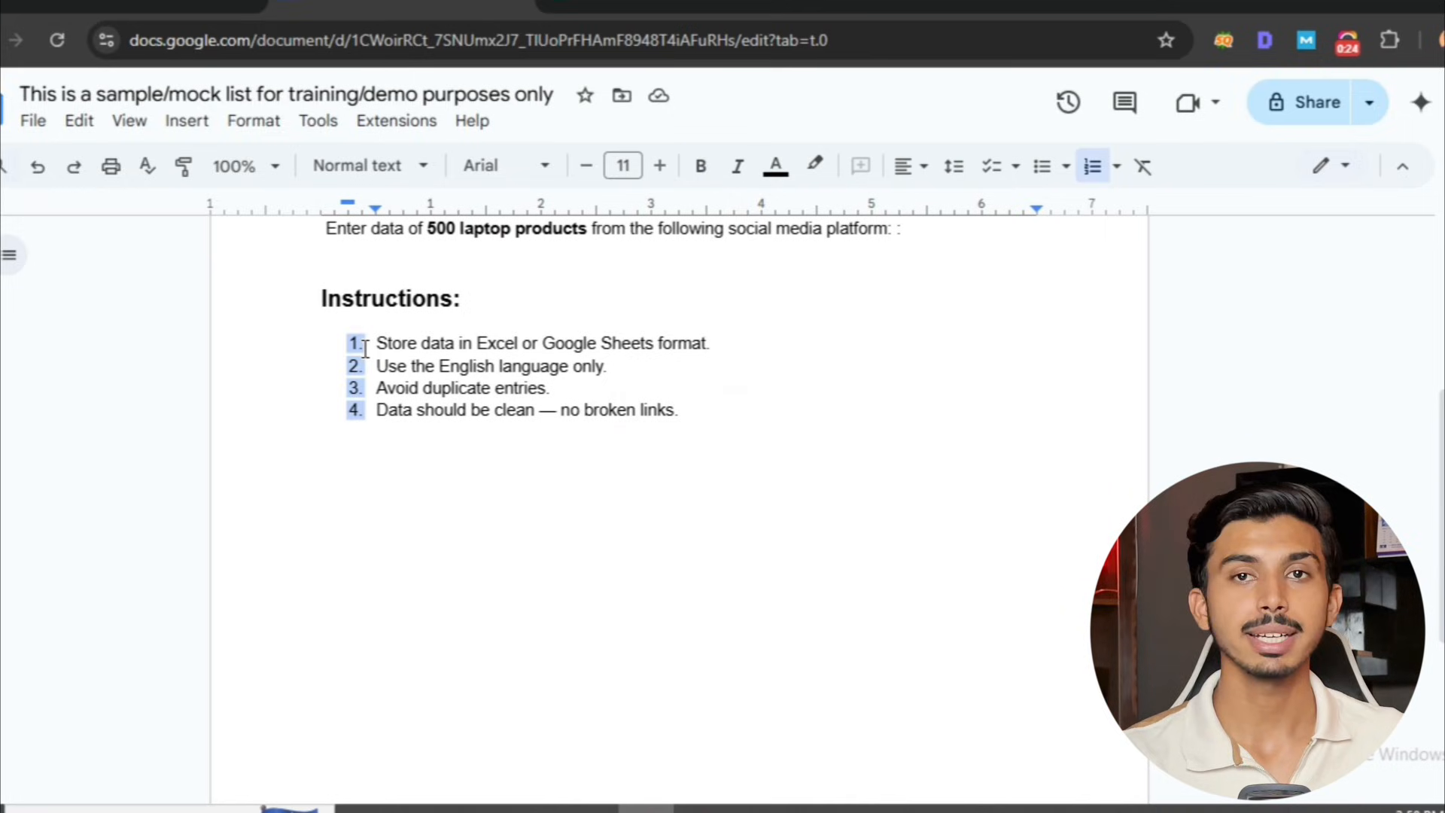
left_click_drag(374, 336, 756, 336)
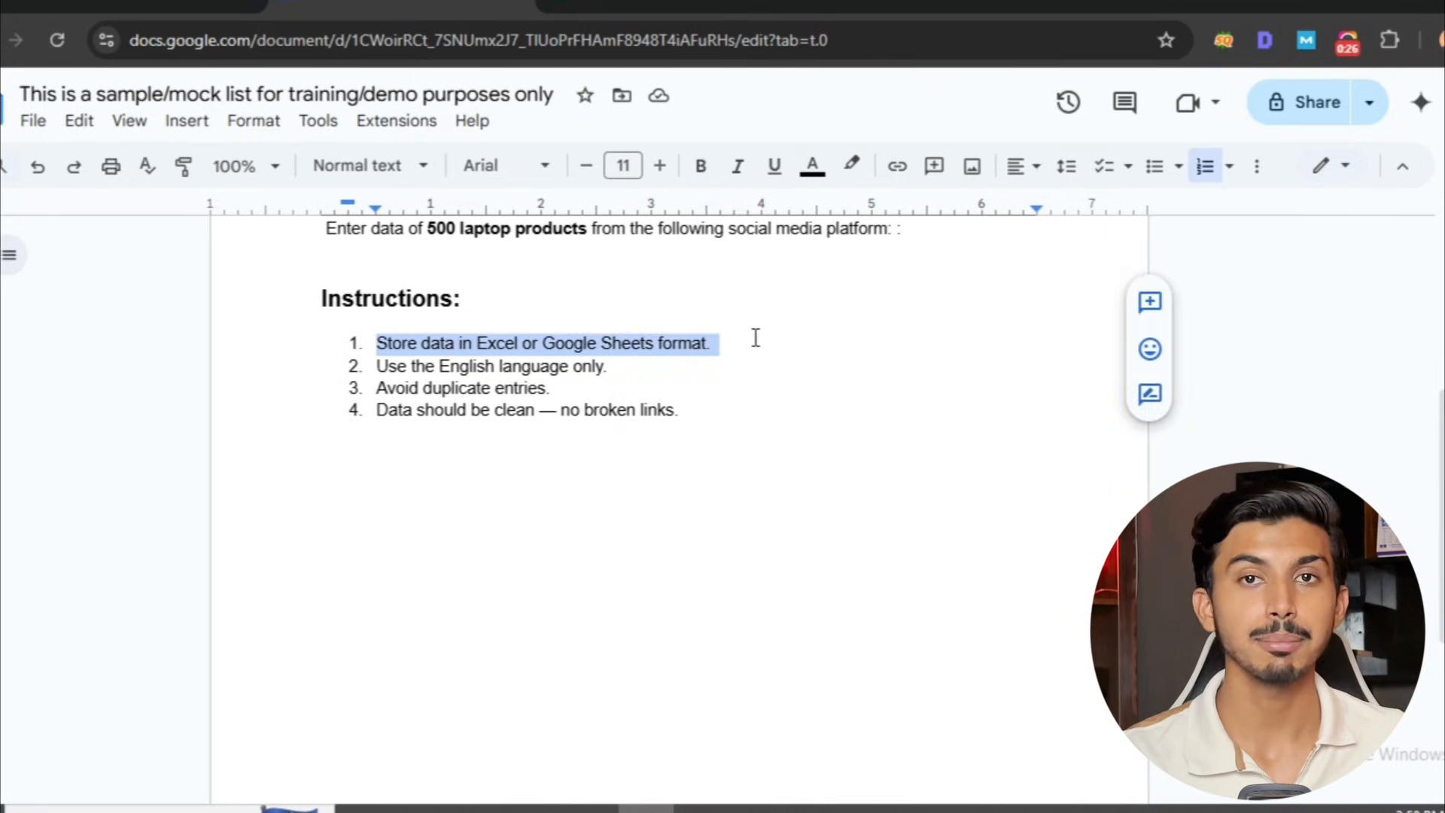
left_click(693, 342)
left_click_drag(377, 365, 622, 365)
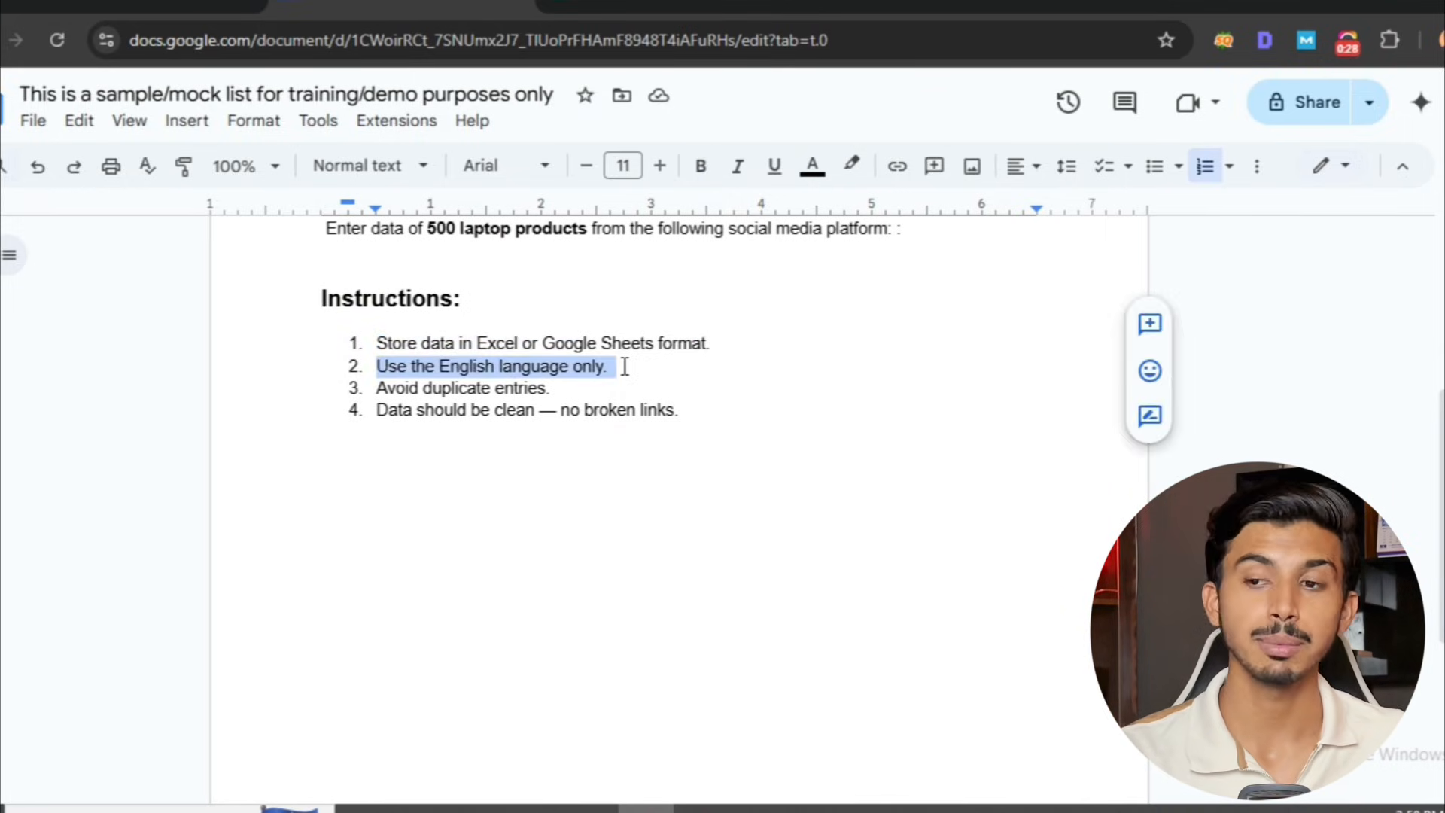
left_click(624, 367)
left_click_drag(370, 392, 555, 387)
left_click(553, 388)
left_click_drag(378, 414, 765, 426)
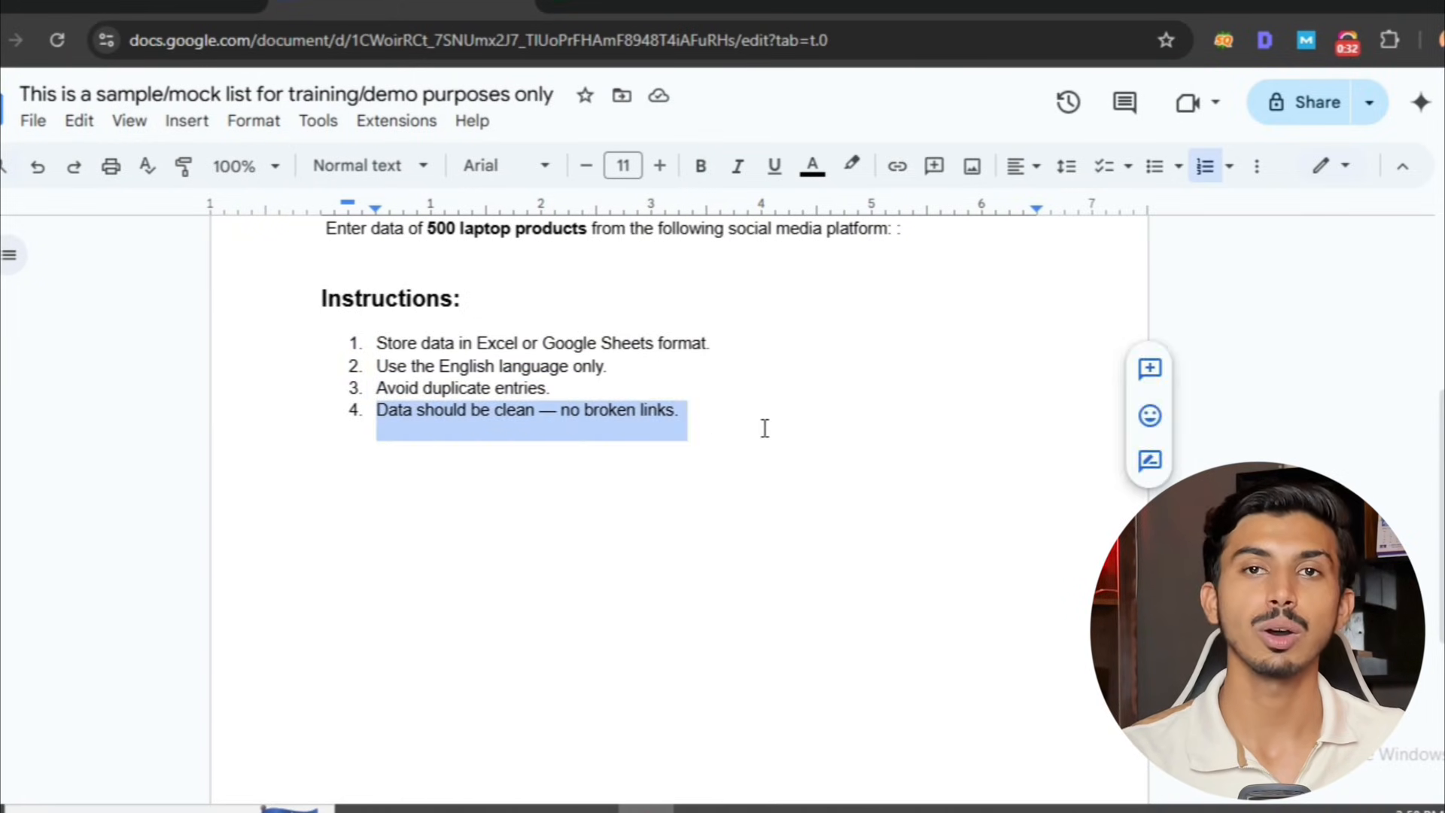
left_click(765, 426)
Delete "— no broken links." from the fourth instruction so that it reads "Data should be clean".
left_click_drag(679, 414, 540, 426)
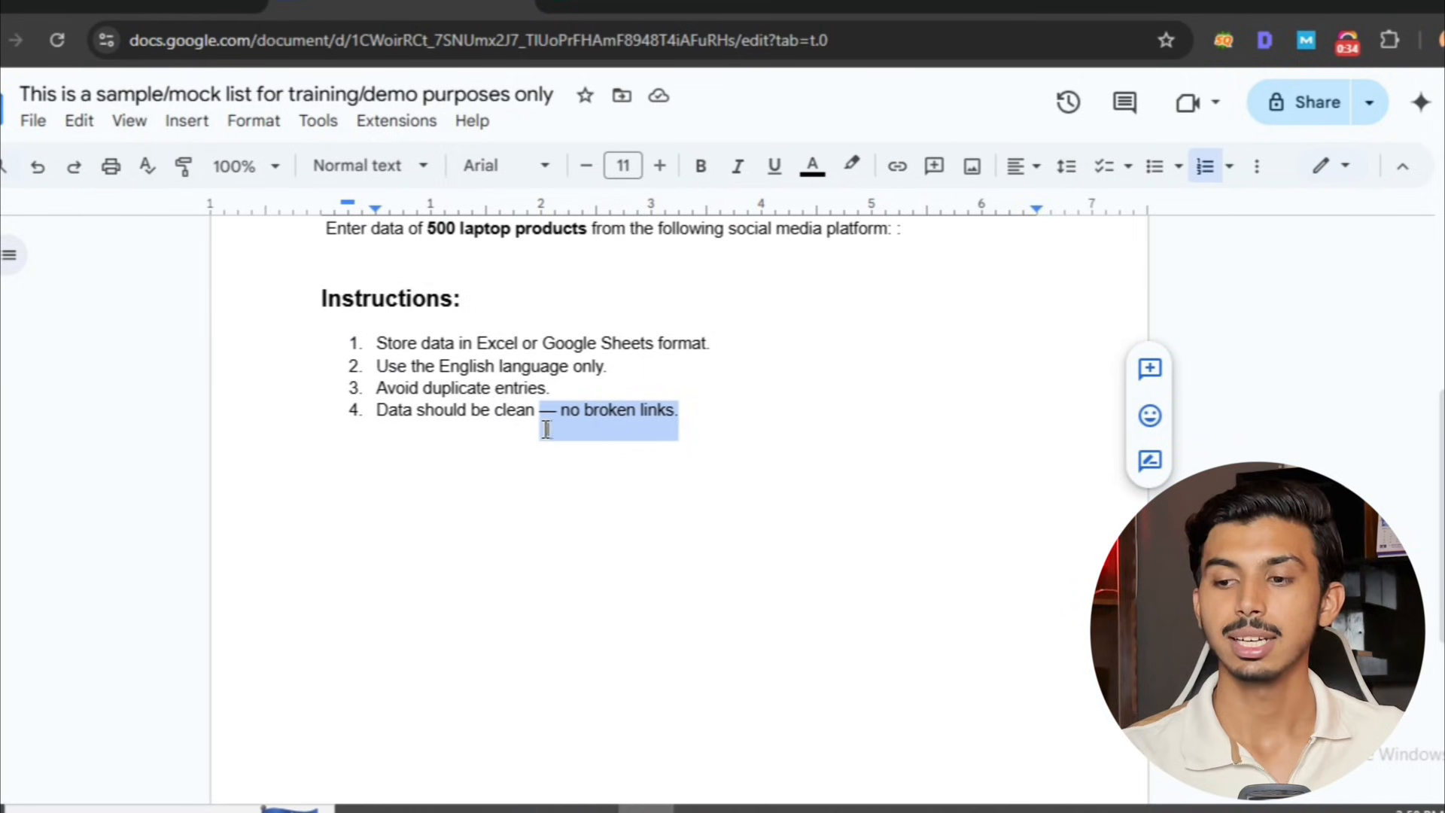
key("BackSpace")
left_click_drag(395, 414, 553, 423)
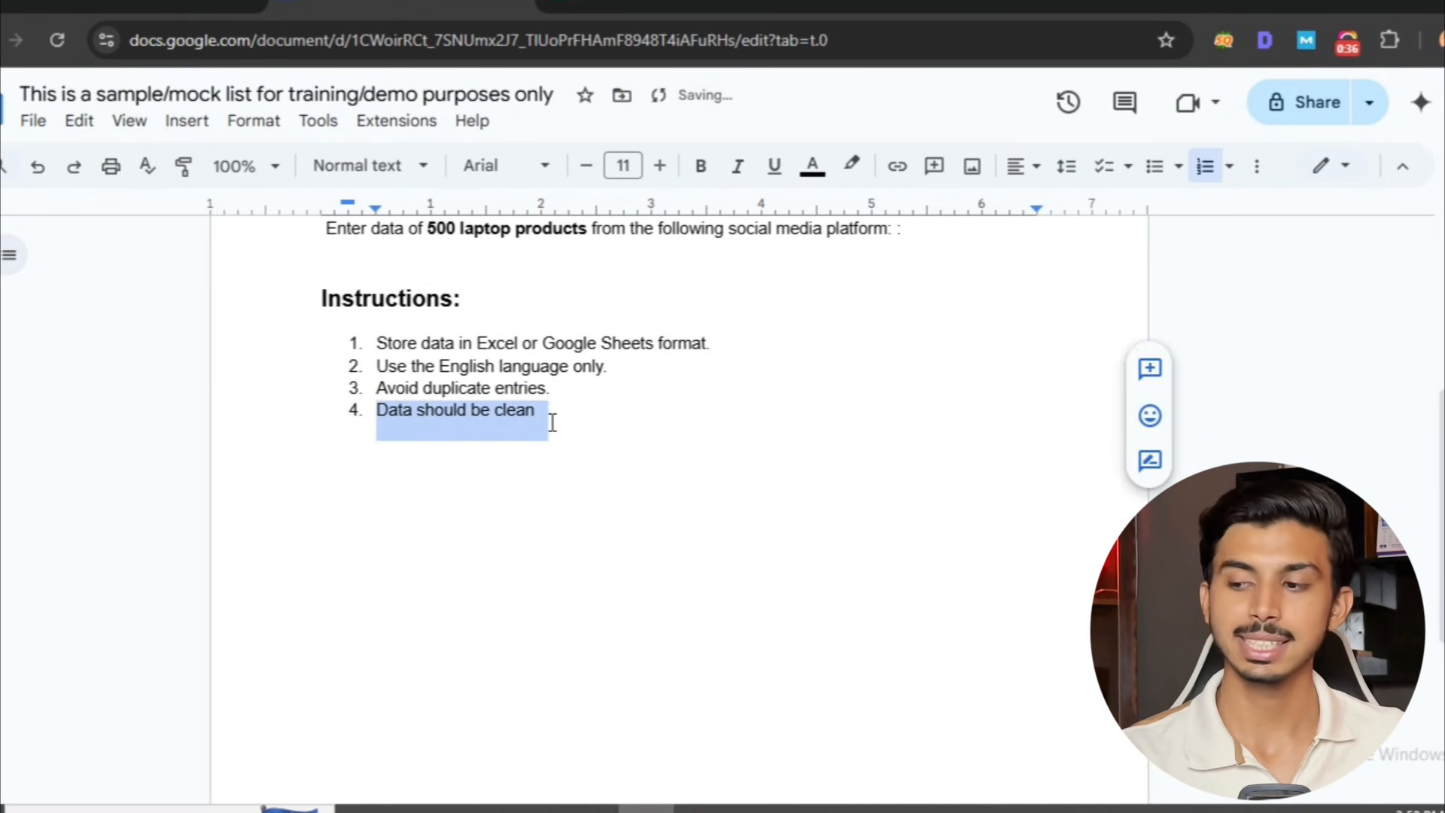
left_click(553, 423)
scroll(522, 494, "up", 5)
scroll(507, 517, "down", 4)
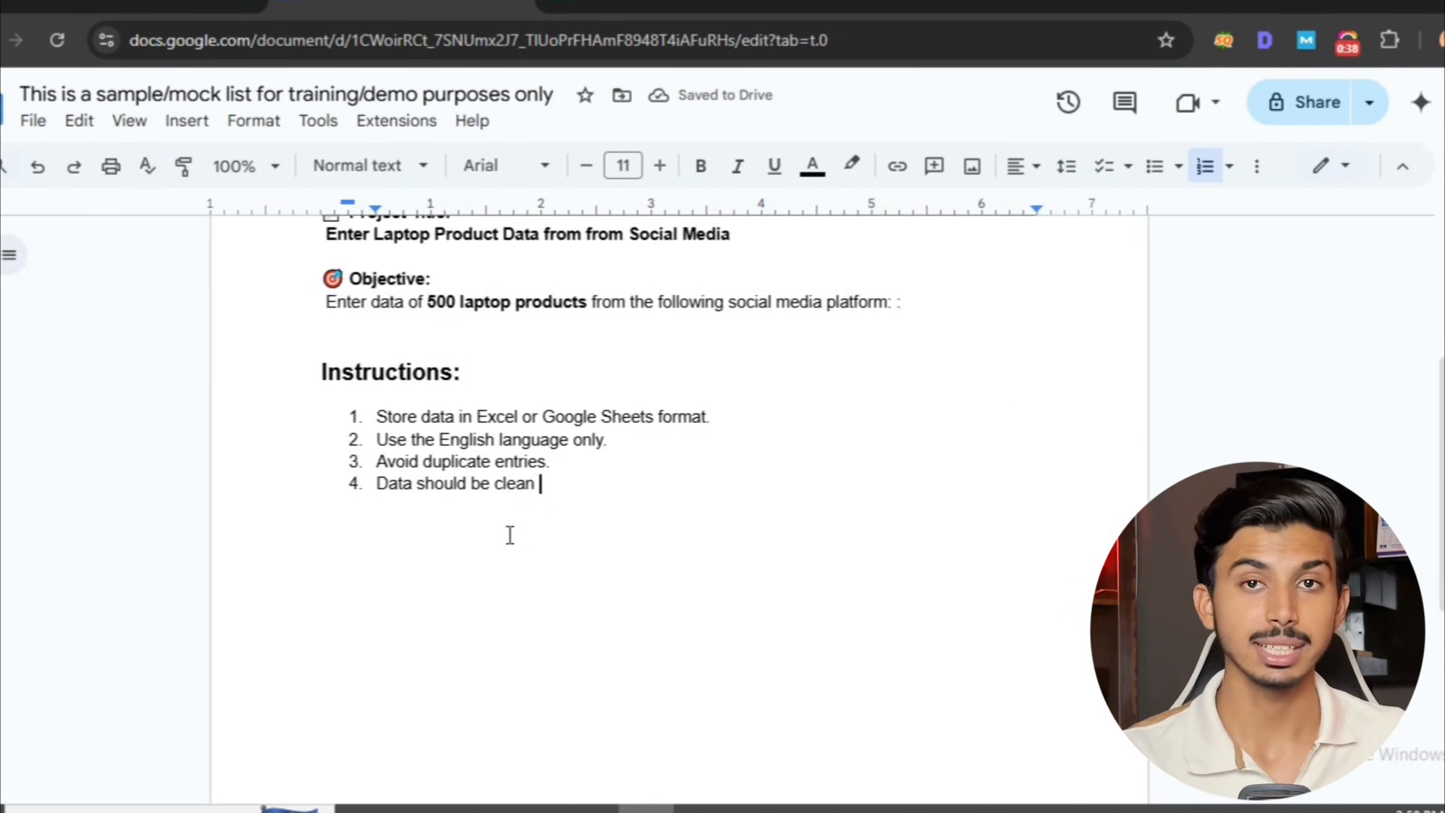
scroll(507, 535, "up", 4)
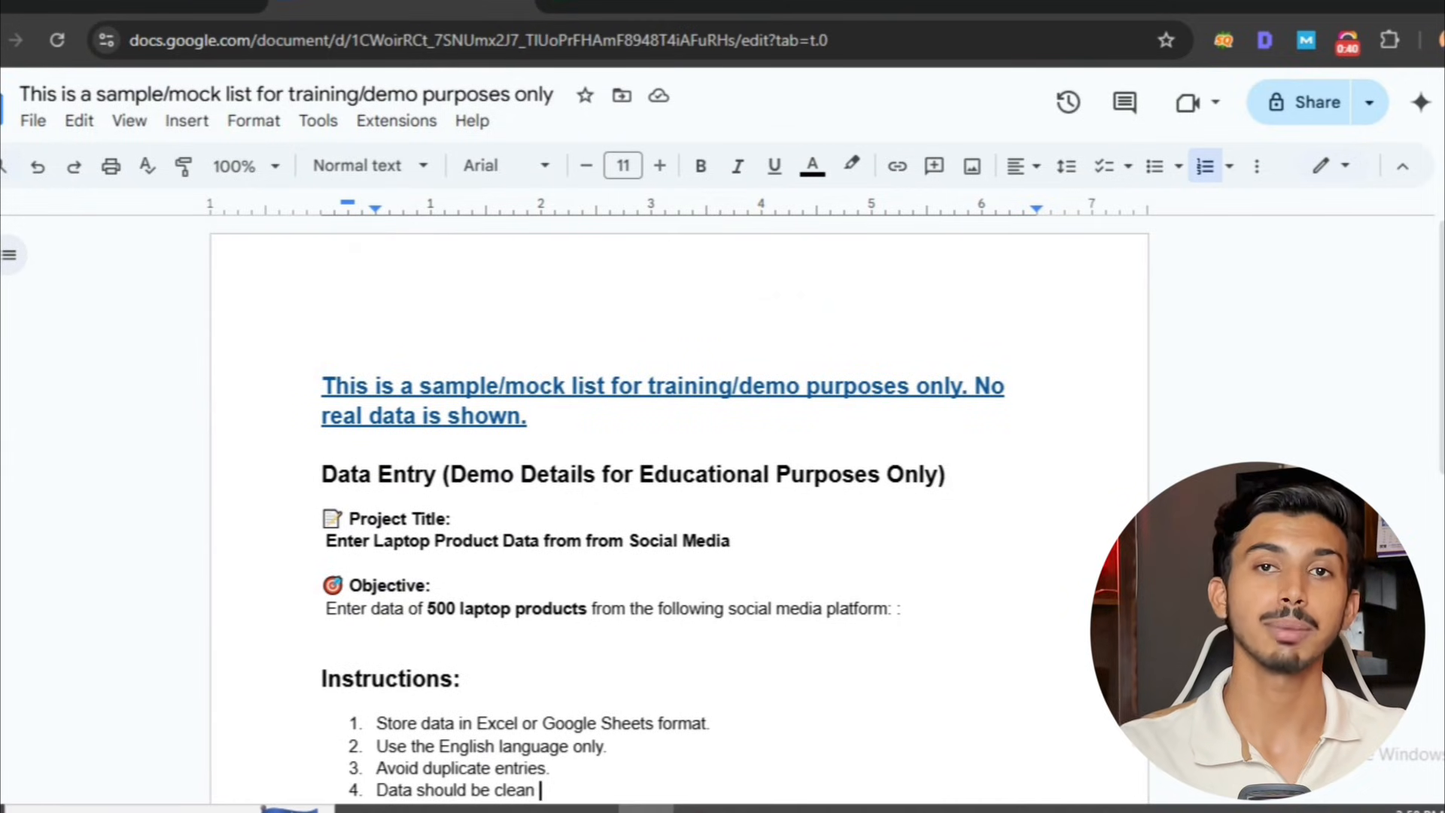
scroll(1440, 271, "down", 2)
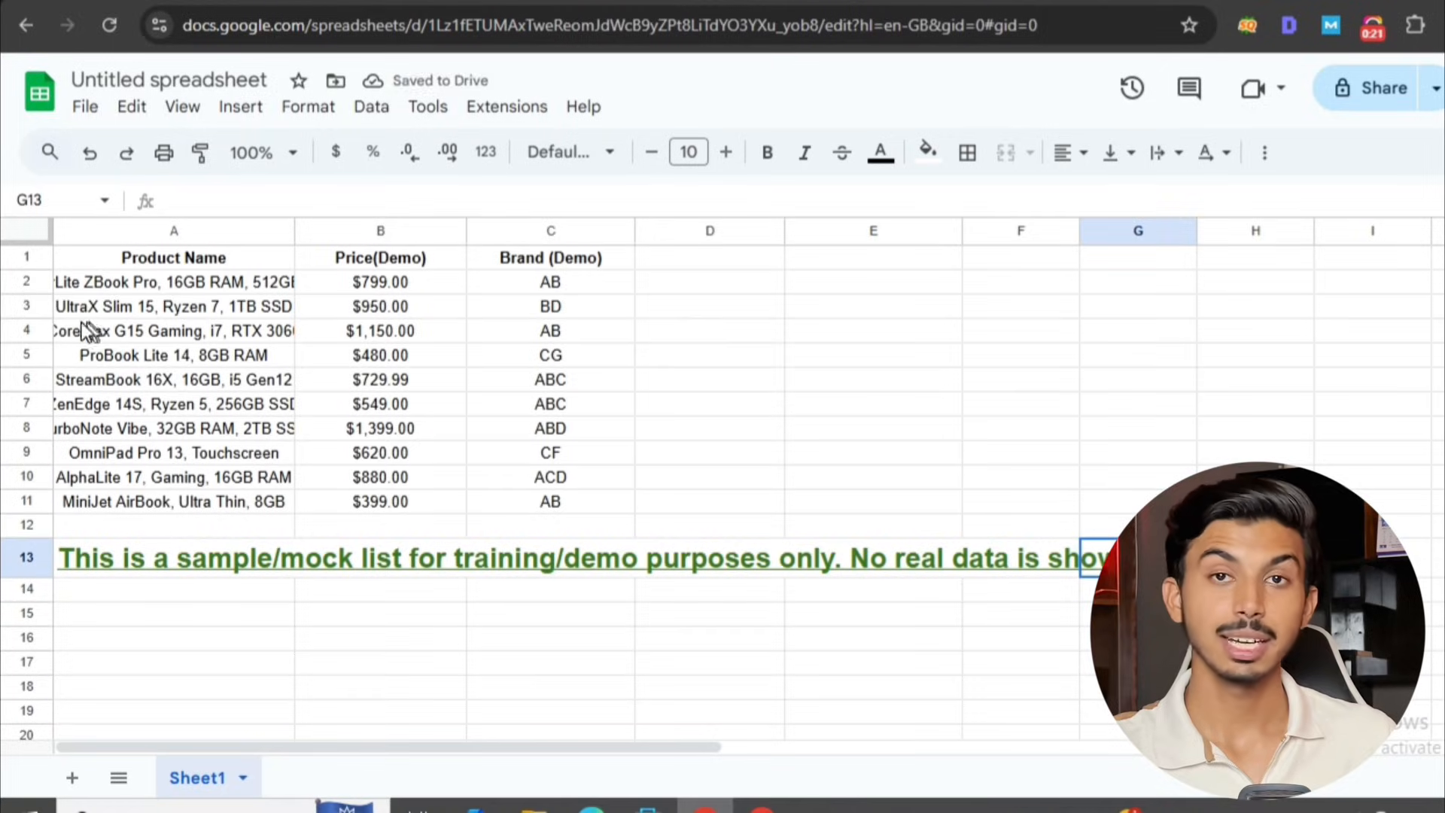
Review the product name, price and brand cells of the first two laptops in the product spreadsheet.
left_click(97, 290)
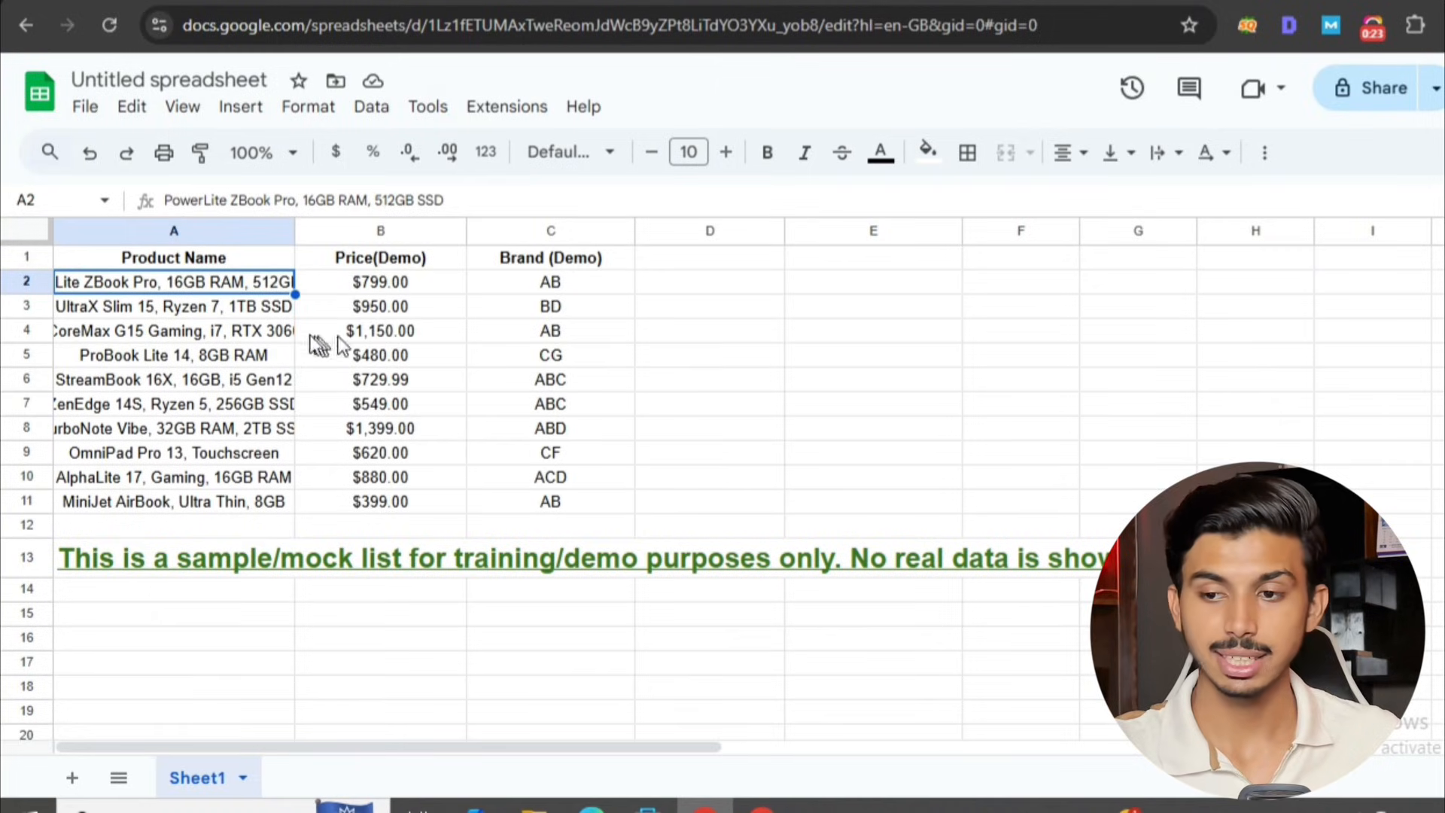
left_click(339, 289)
left_click(537, 290)
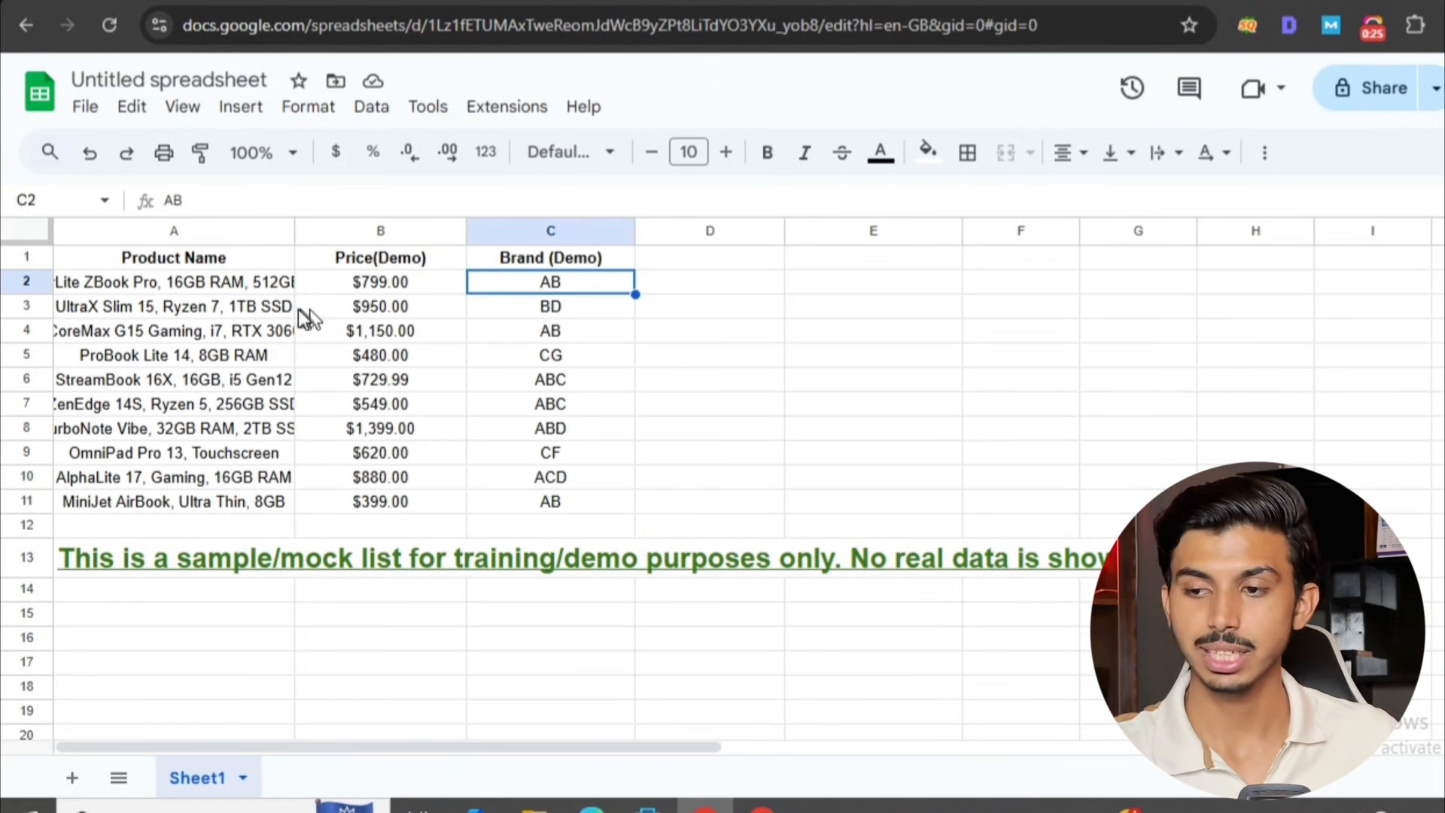
left_click(290, 312)
left_click(425, 316)
left_click(543, 312)
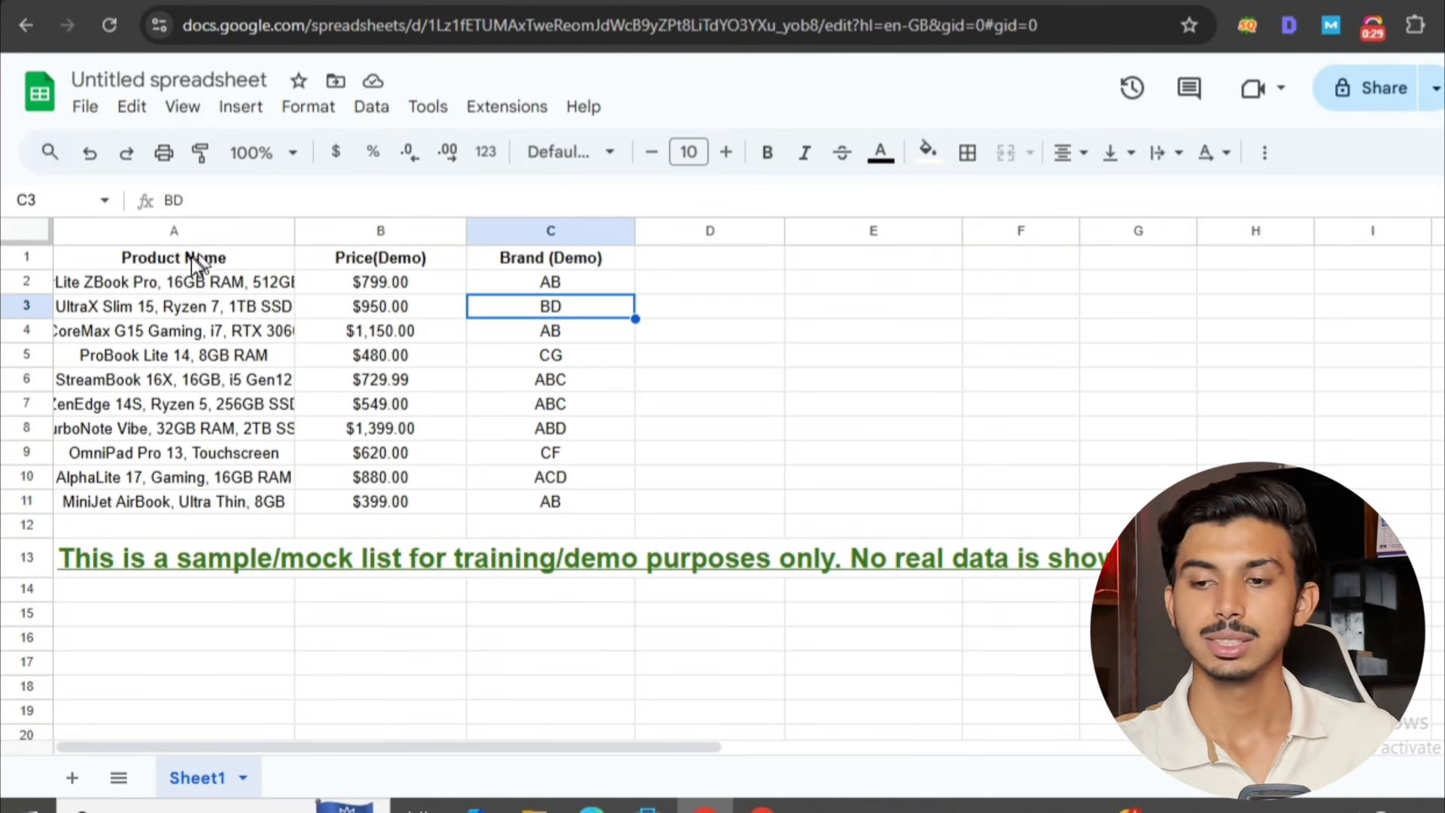
Copy the product name "UltraX Slim 15, Ryzen 7, 1TB SSD" from cell A3 into cell A15.
left_click(223, 309)
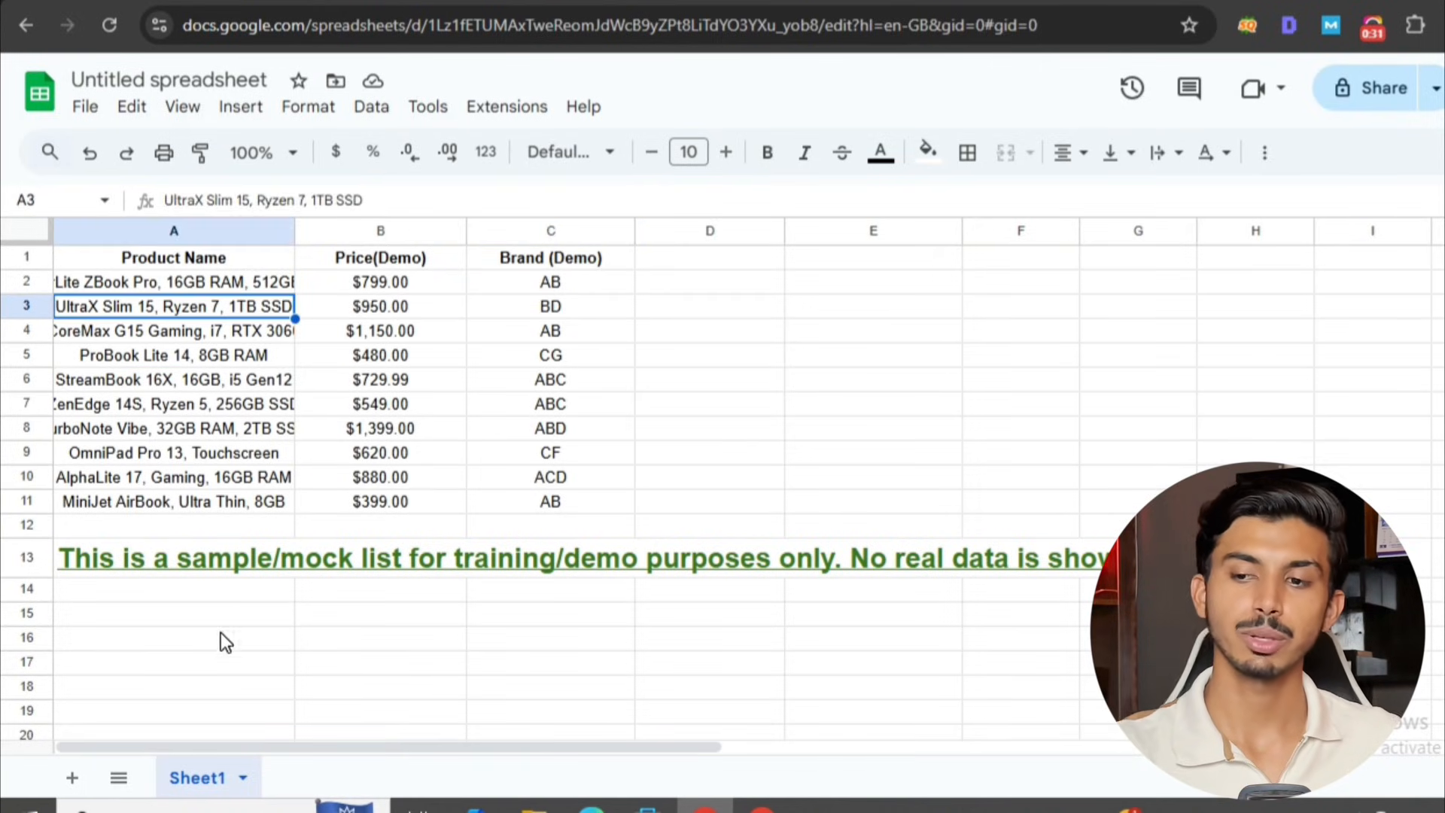
key("ctrl+c")
left_click(188, 615)
key("ctrl+v")
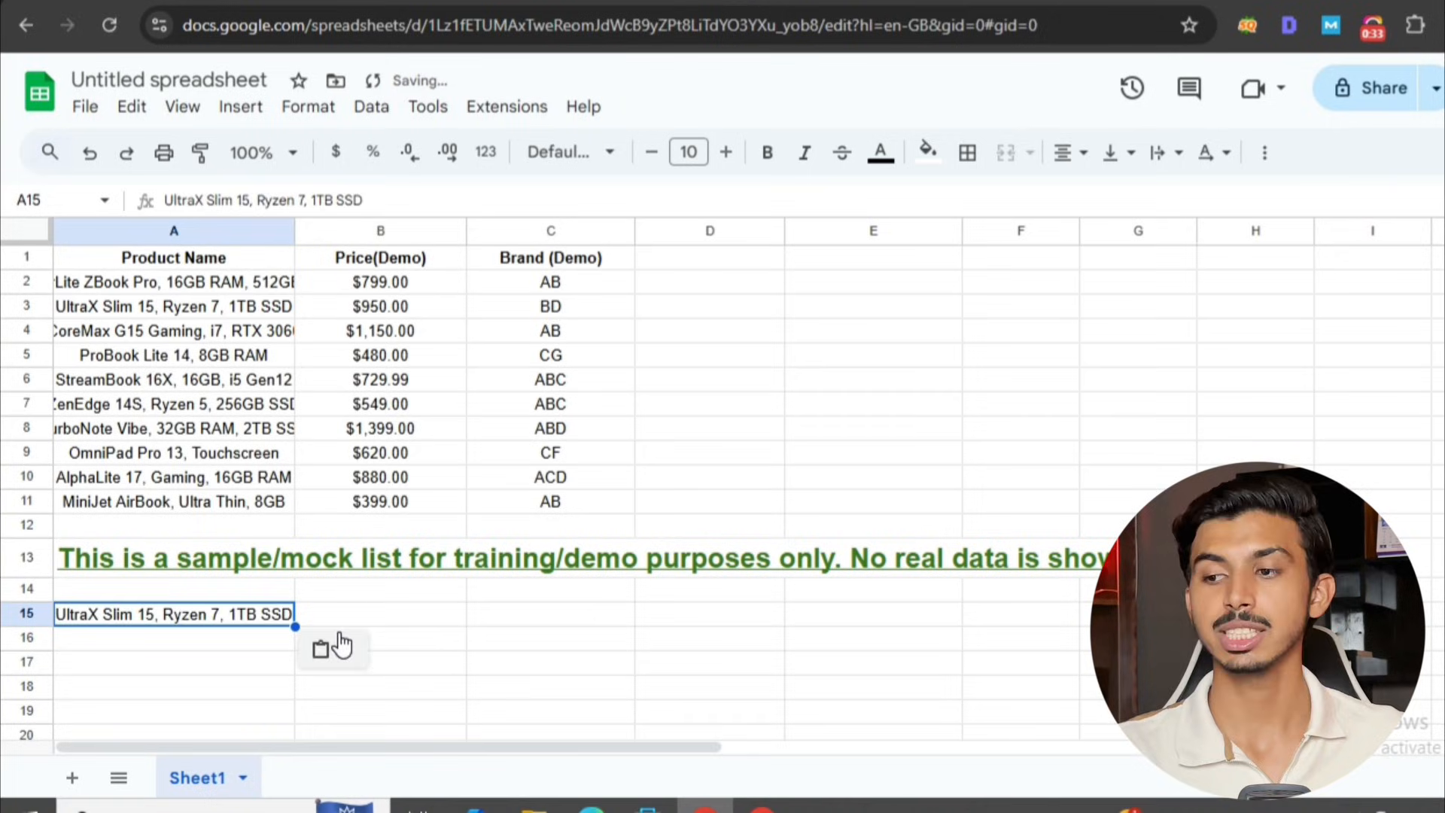